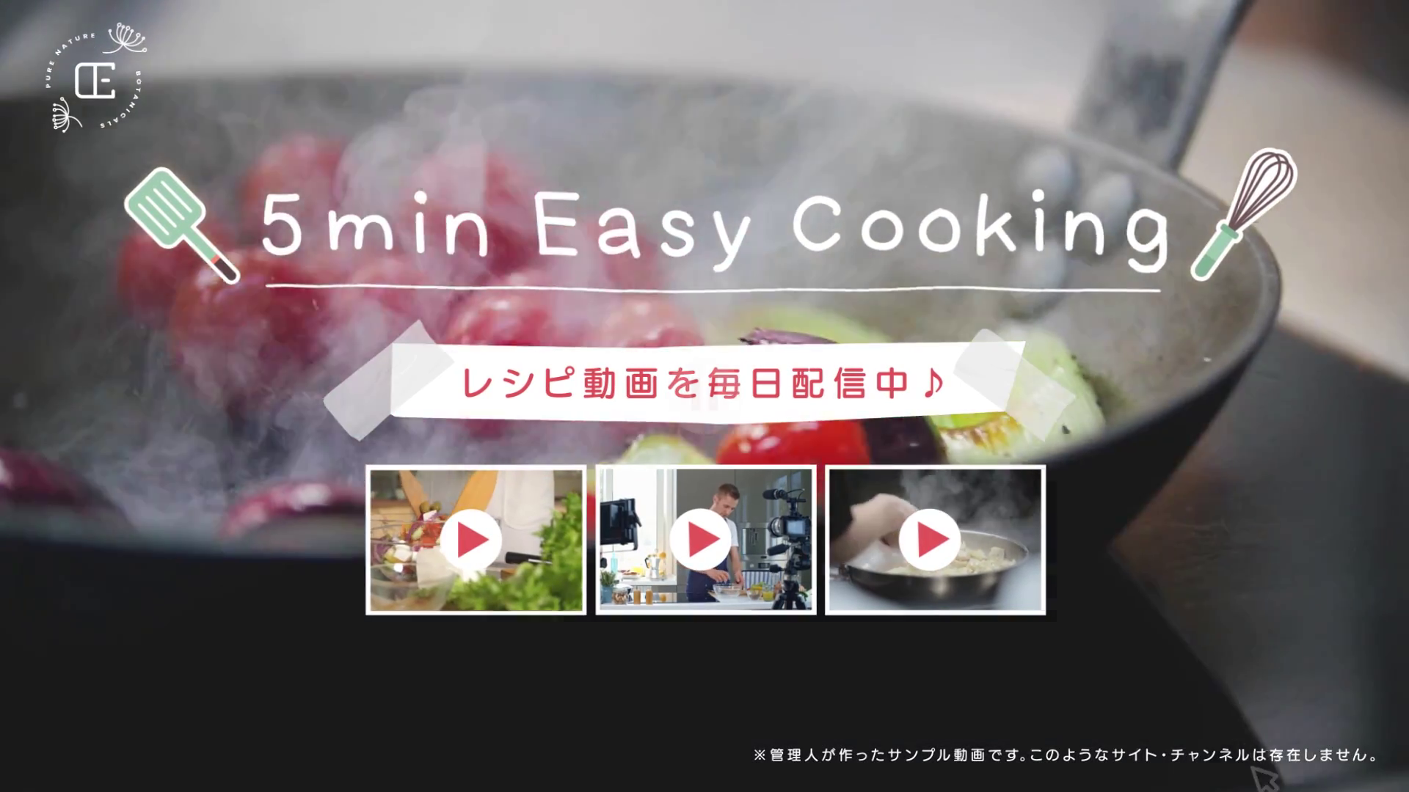
Watch the finished preview: hand-drawn '5min Easy Cooking' title with banner and thumbnails over cooking footage
mouse_move(723, 401)
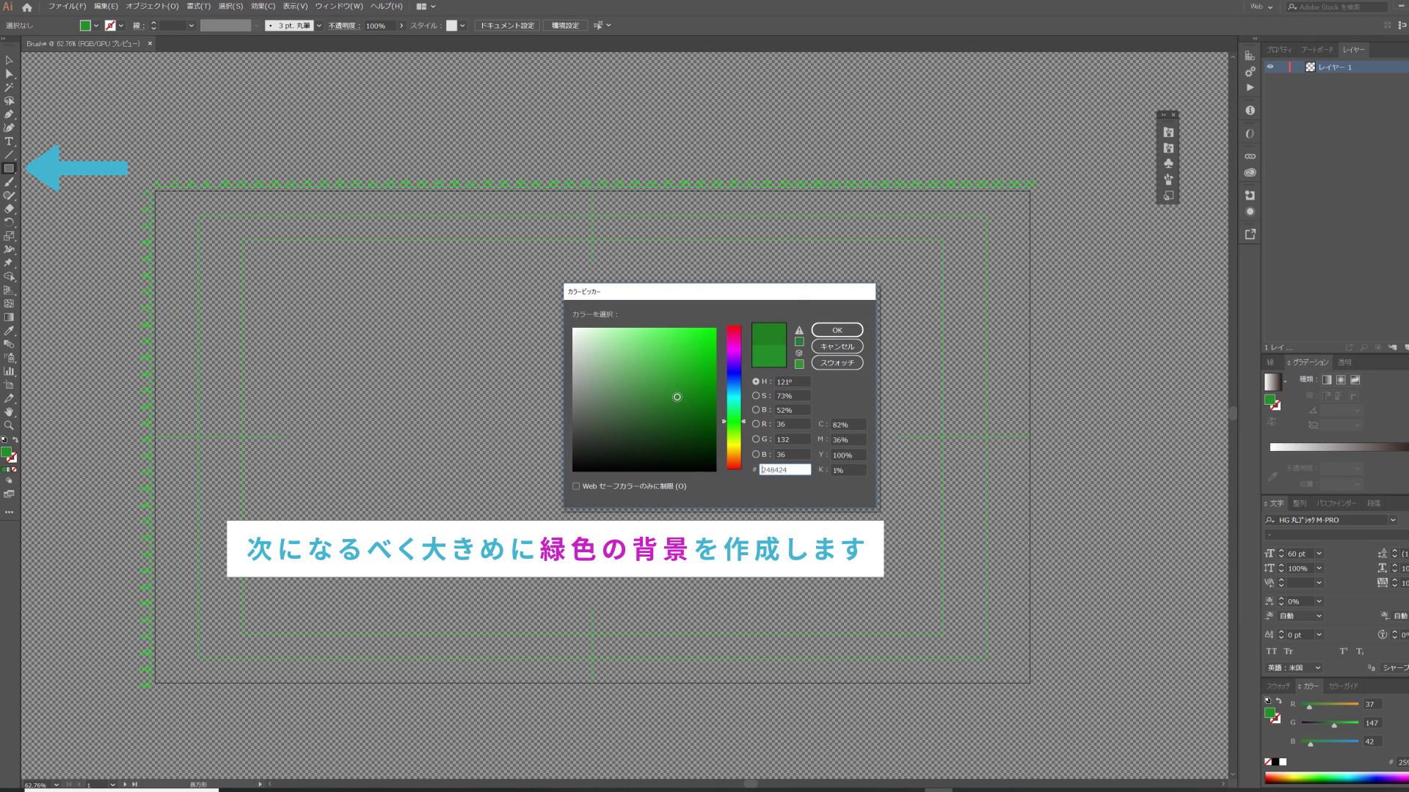
Draw a green-filled rectangle covering the whole artboard
click(837, 331)
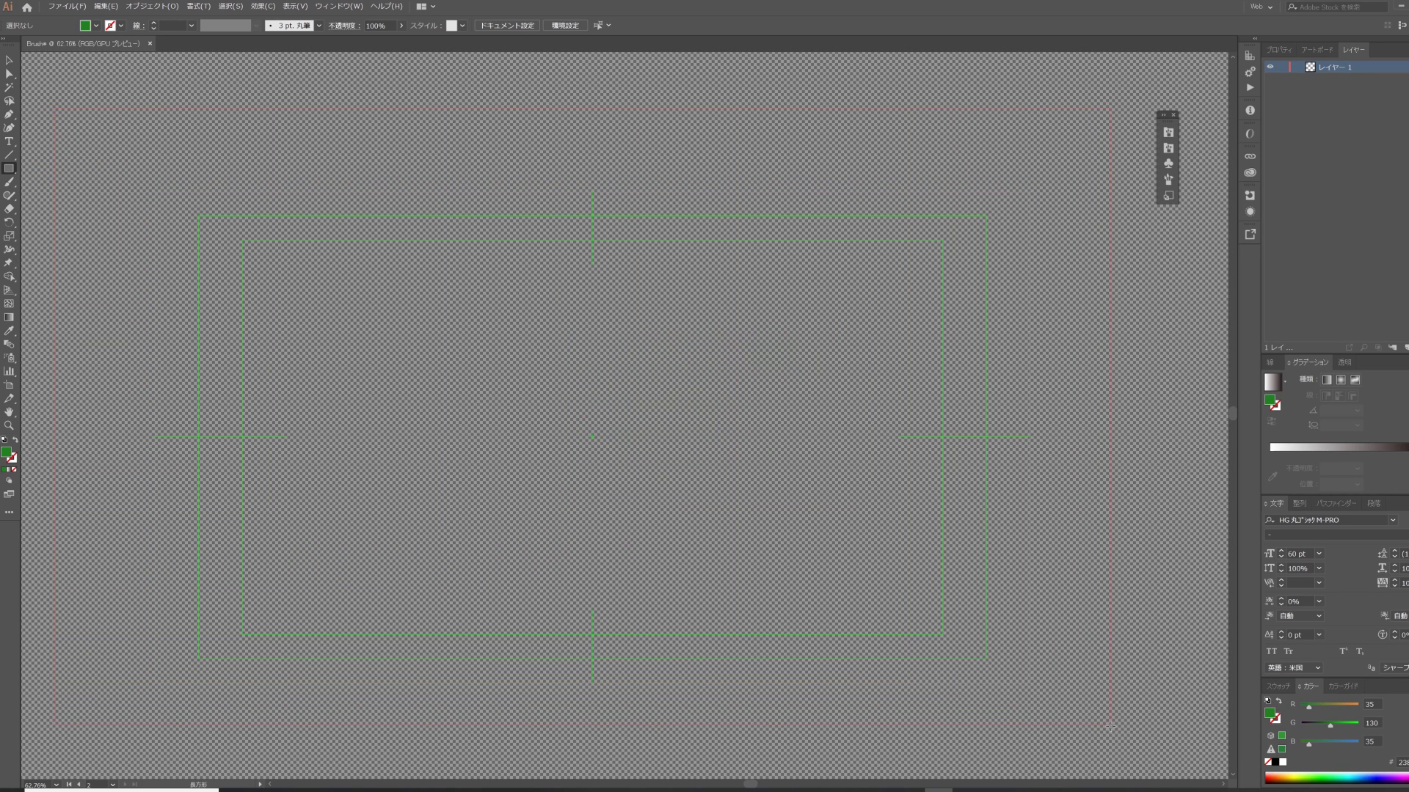
drag(1114, 730, 1116, 731)
key(v)
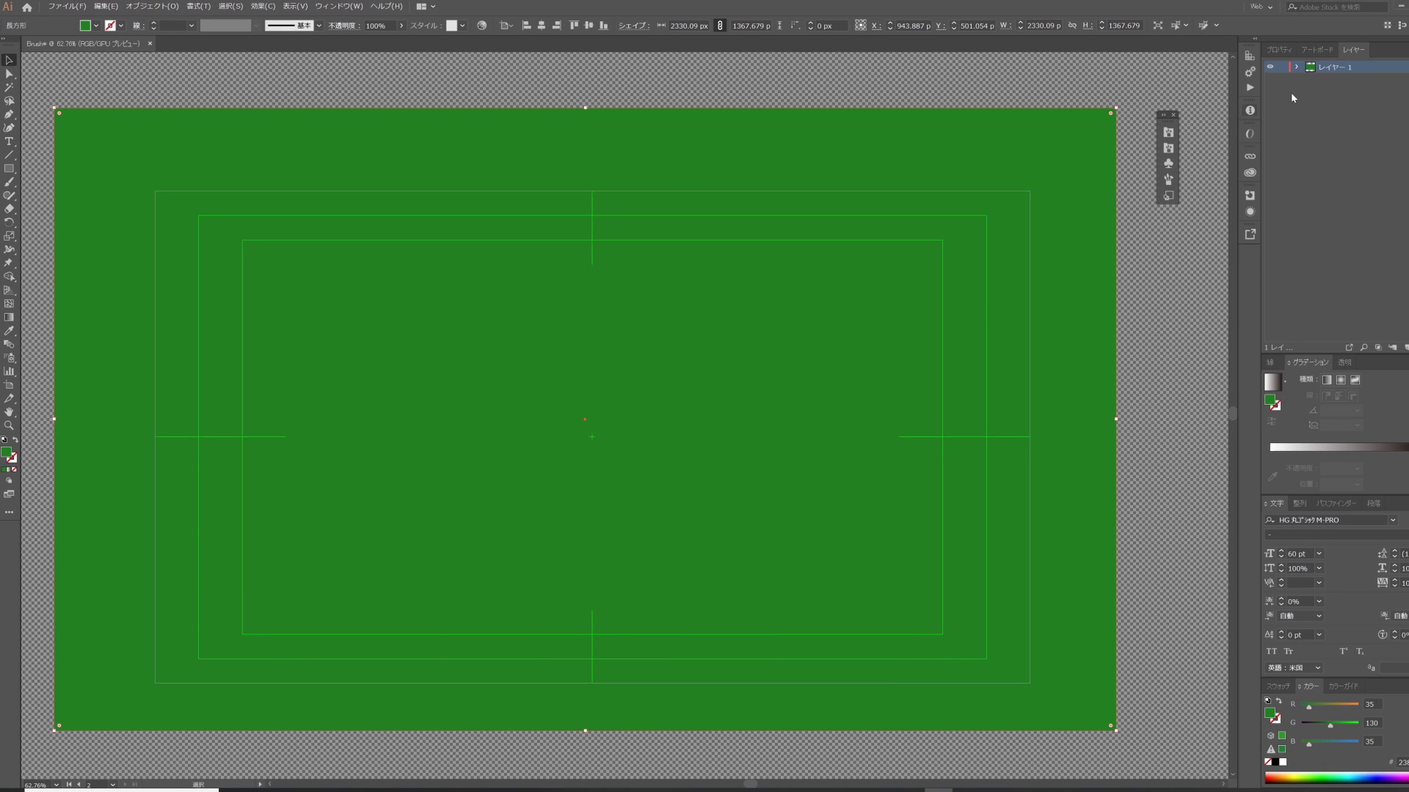
Rename Layer 1 to BG and add a new layer named Text
double_click(1328, 67)
text(BG)
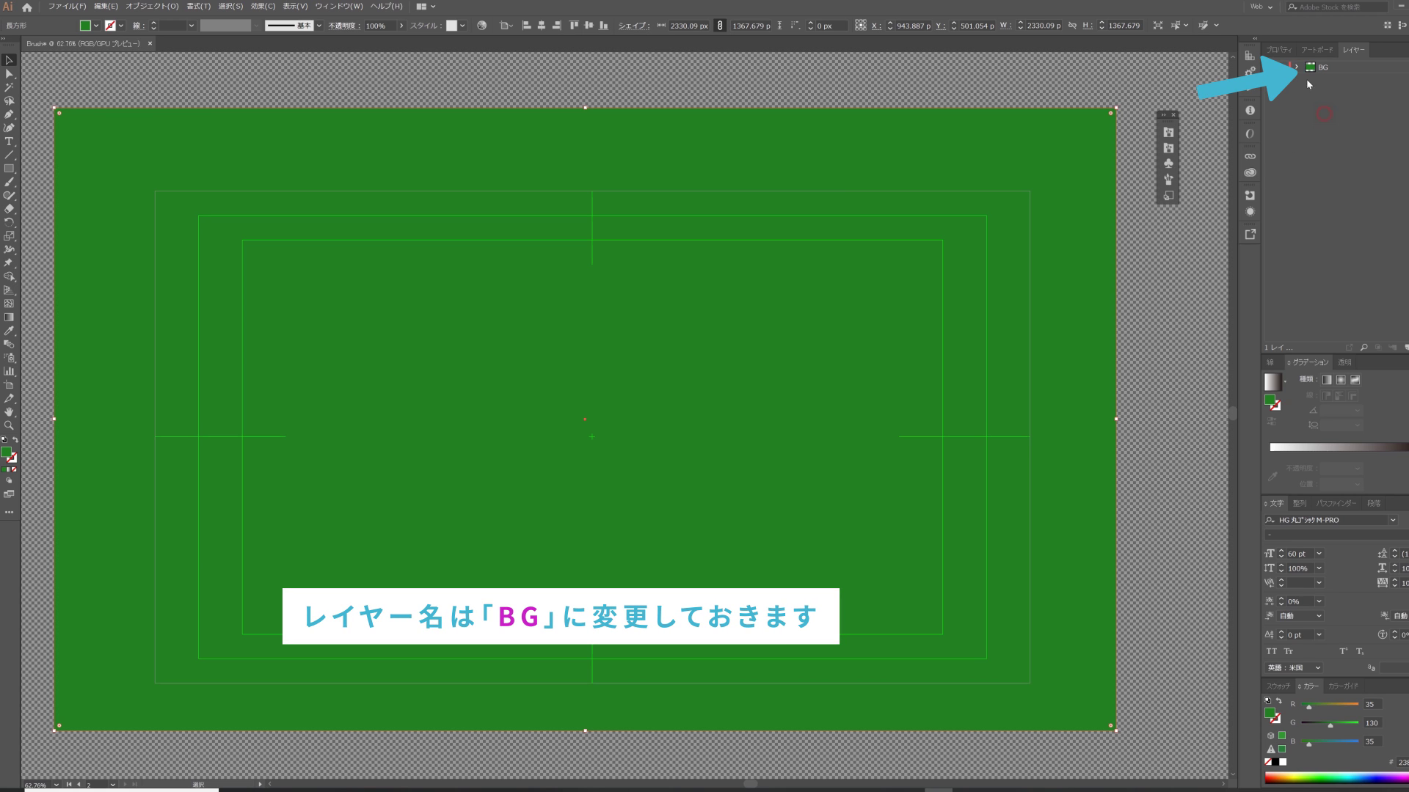
key(Return)
key(ctrl+shift+a)
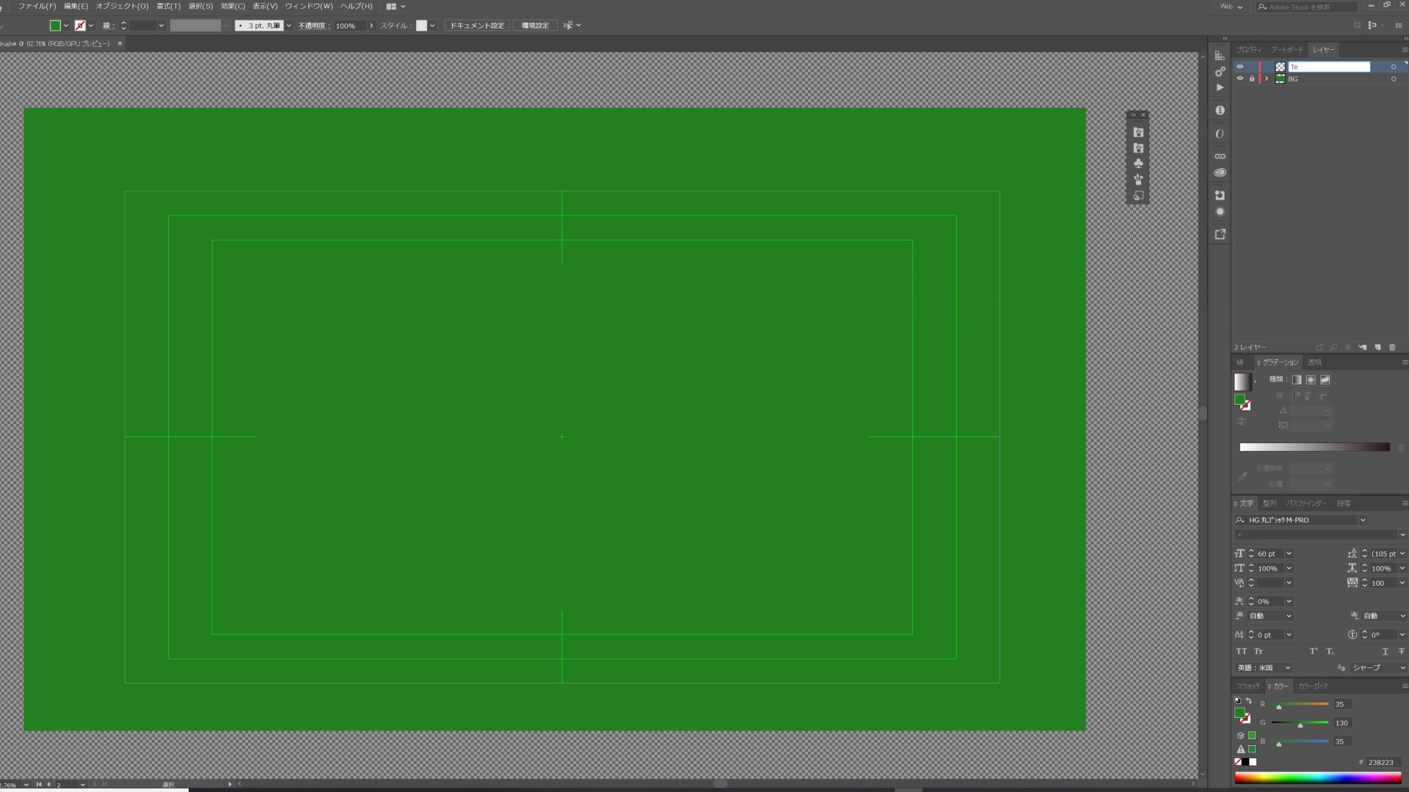
click(1298, 149)
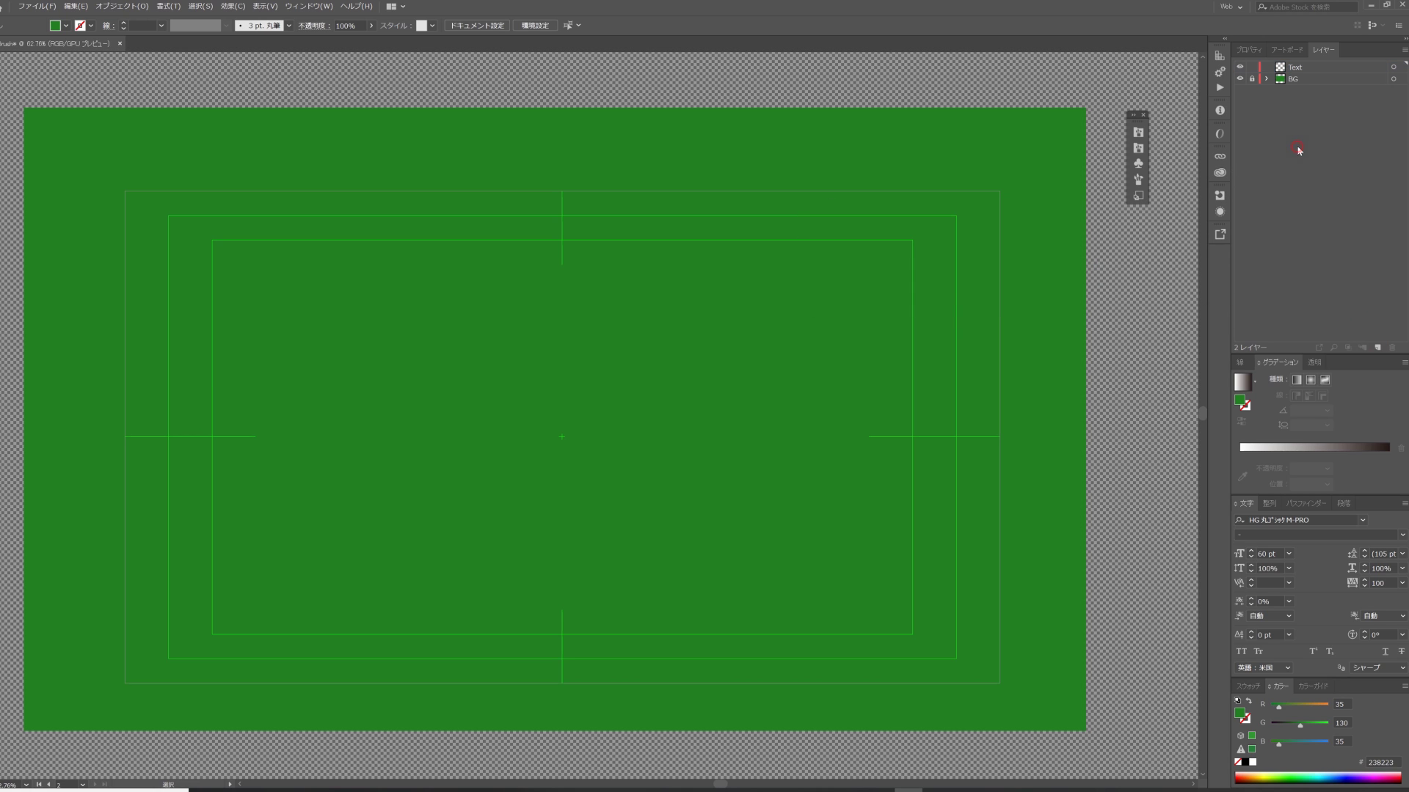
On the Text layer, type the title '5min Easy Cooking' near the artboard centre
click(1295, 67)
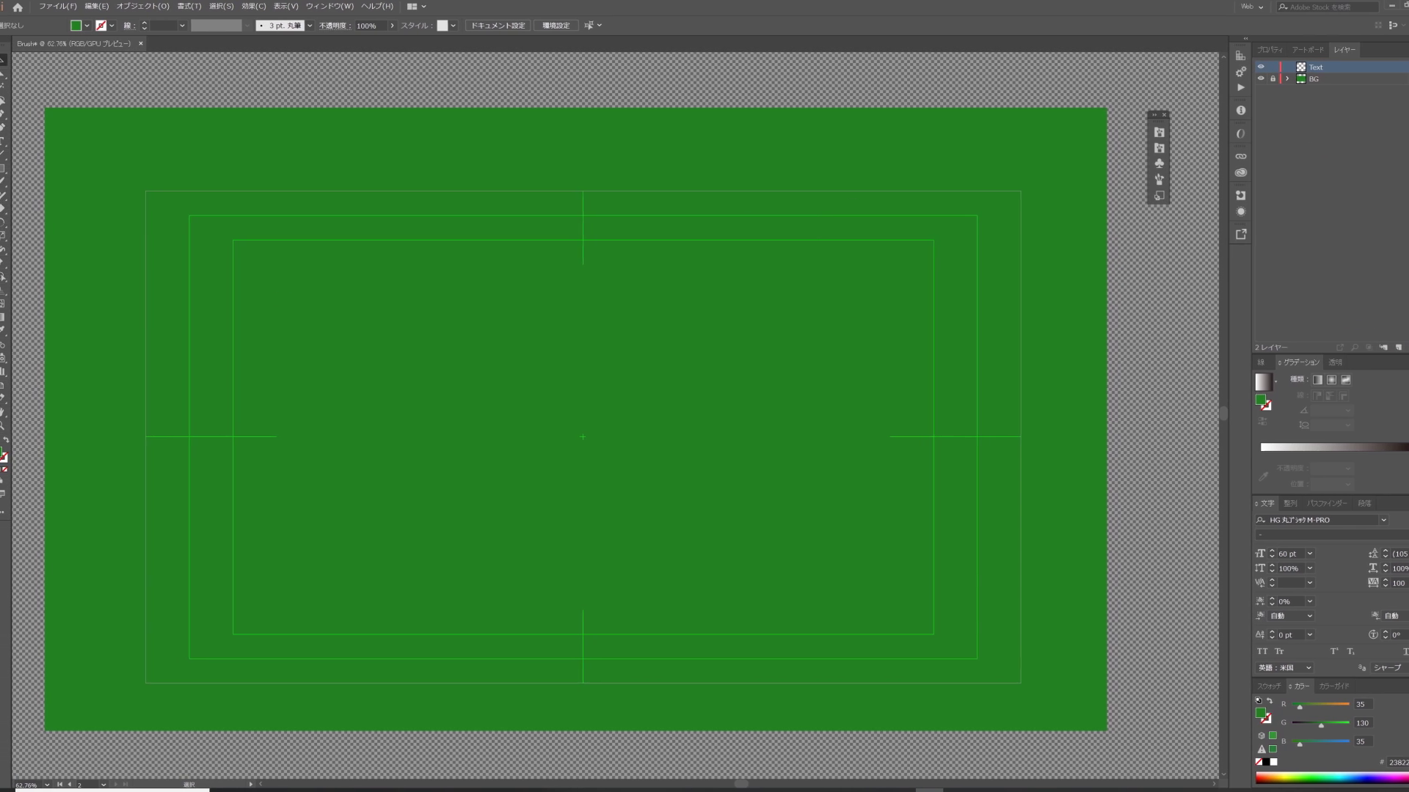
click(14, 142)
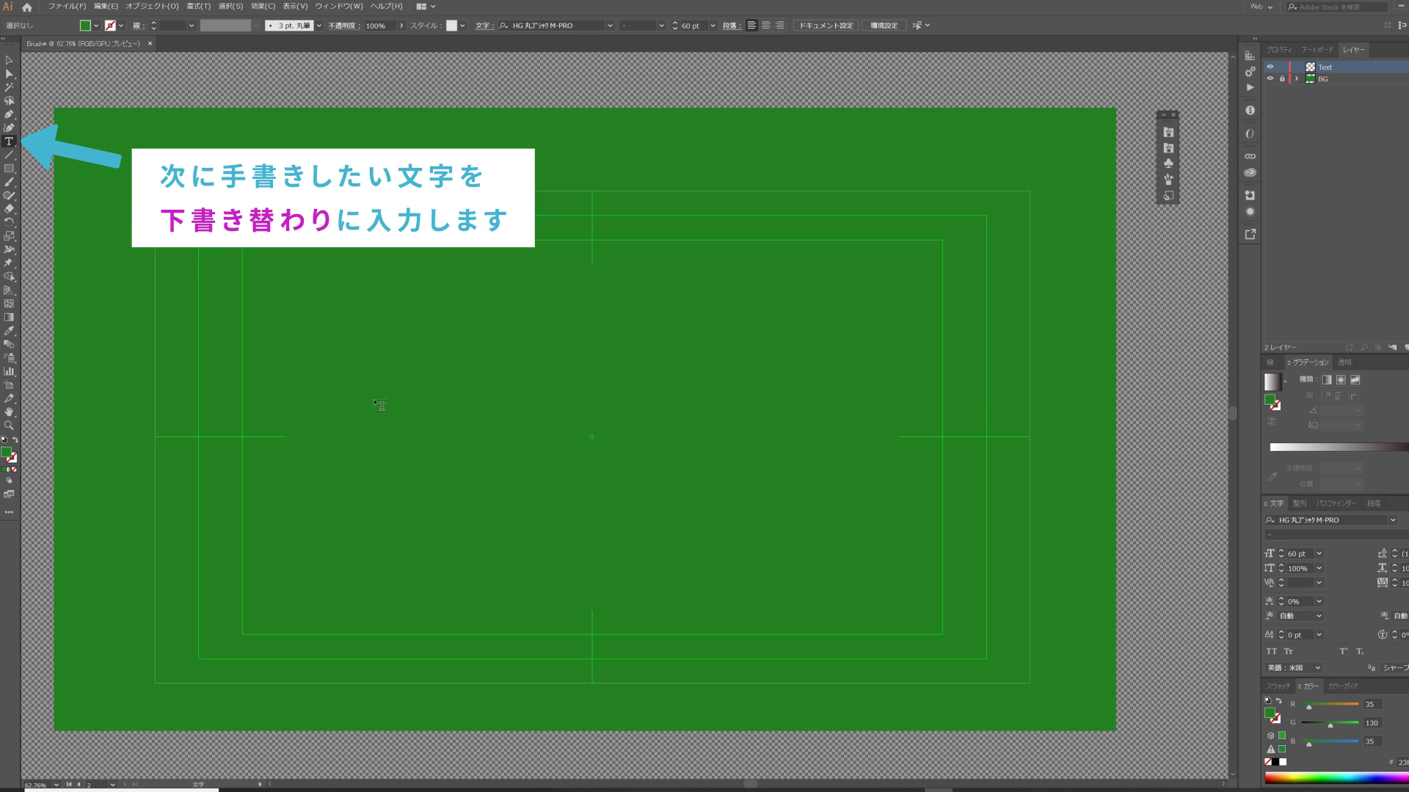
click(453, 386)
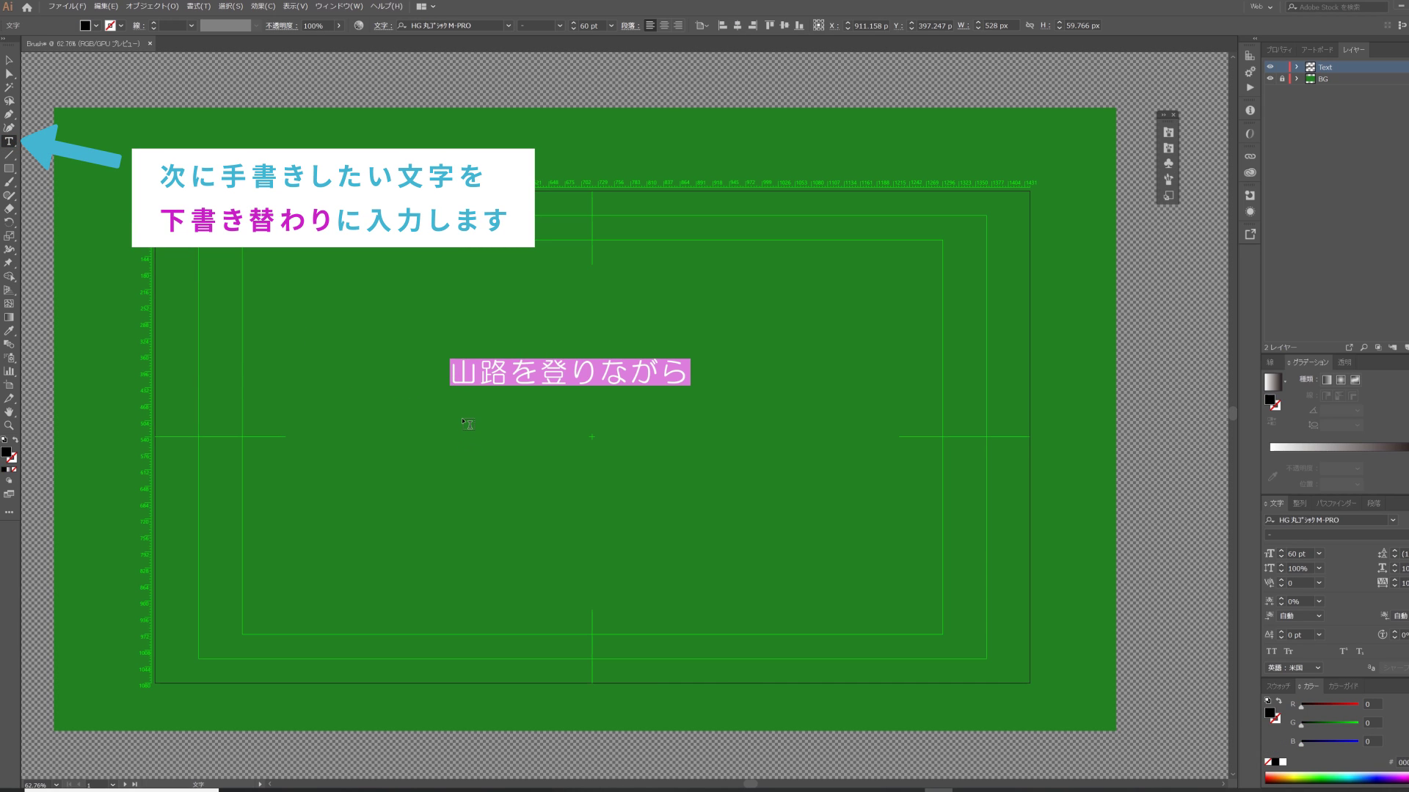
text(5)
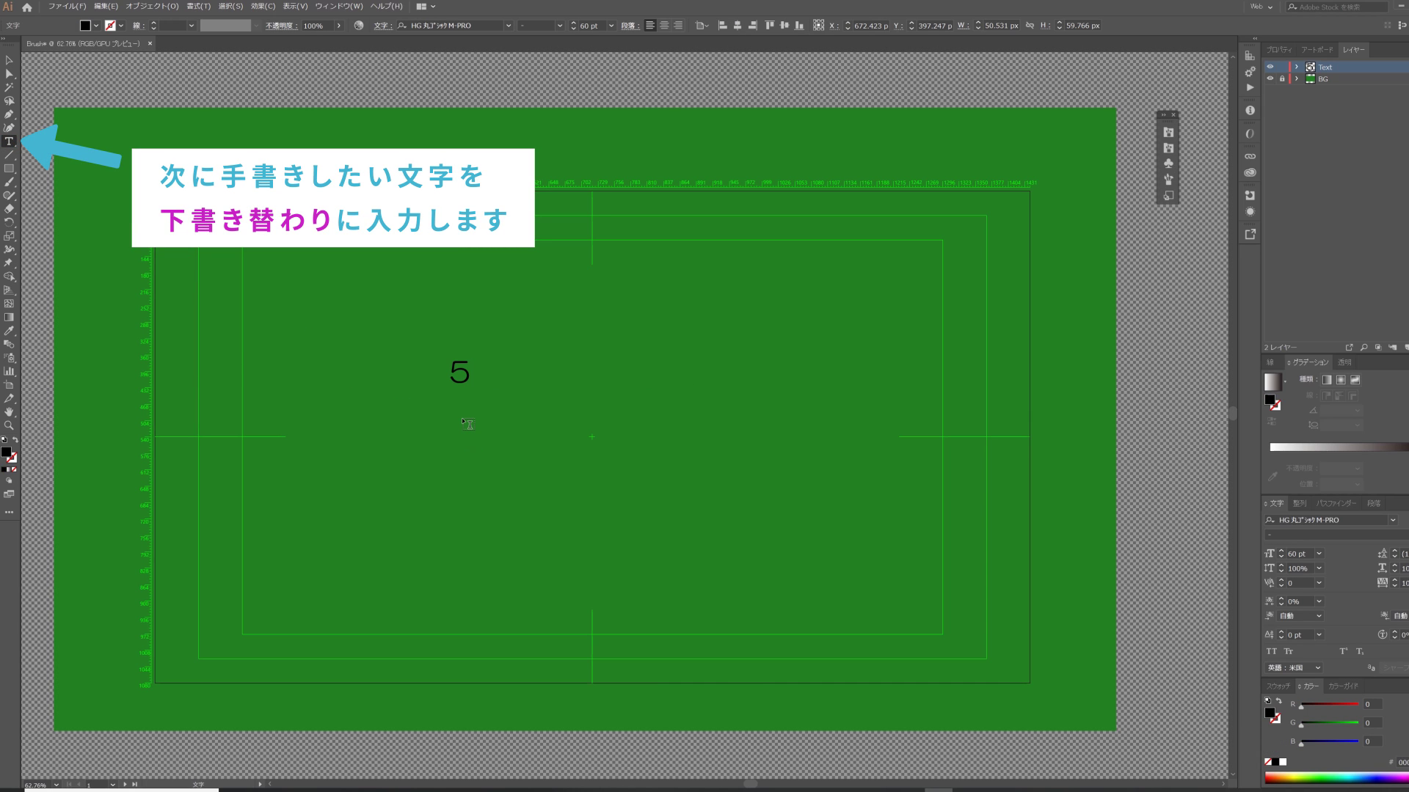
text(E)
text(asy Coo)
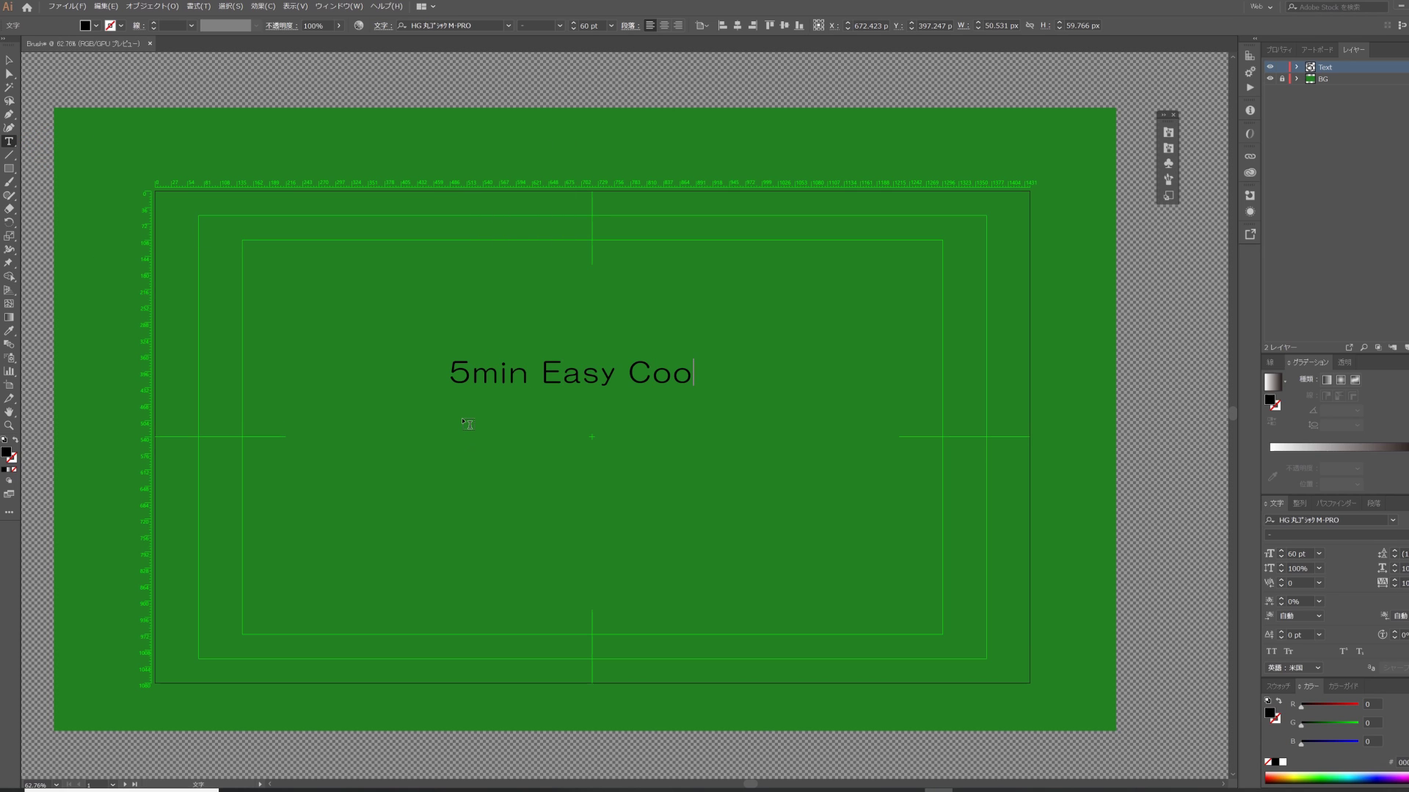
text(g)
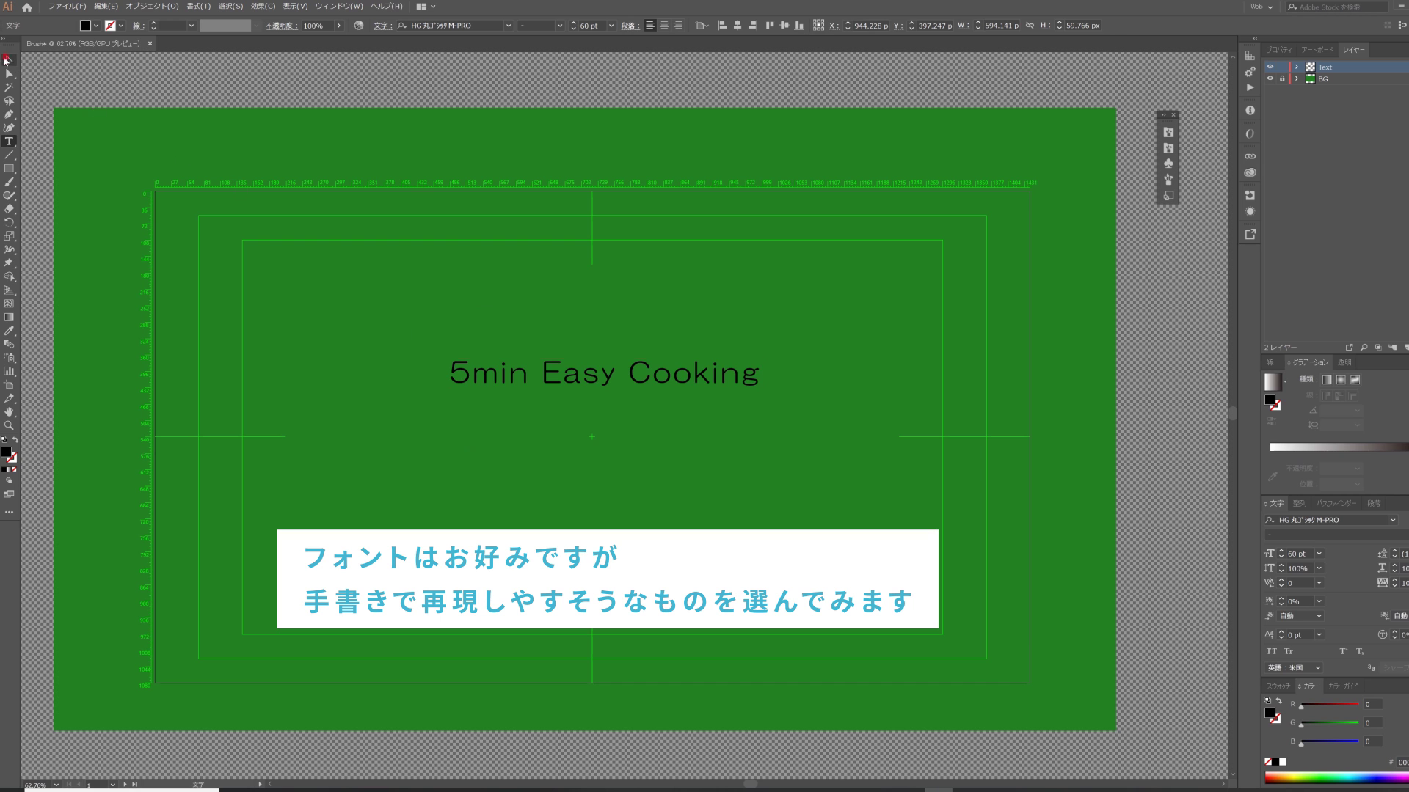
click(7, 60)
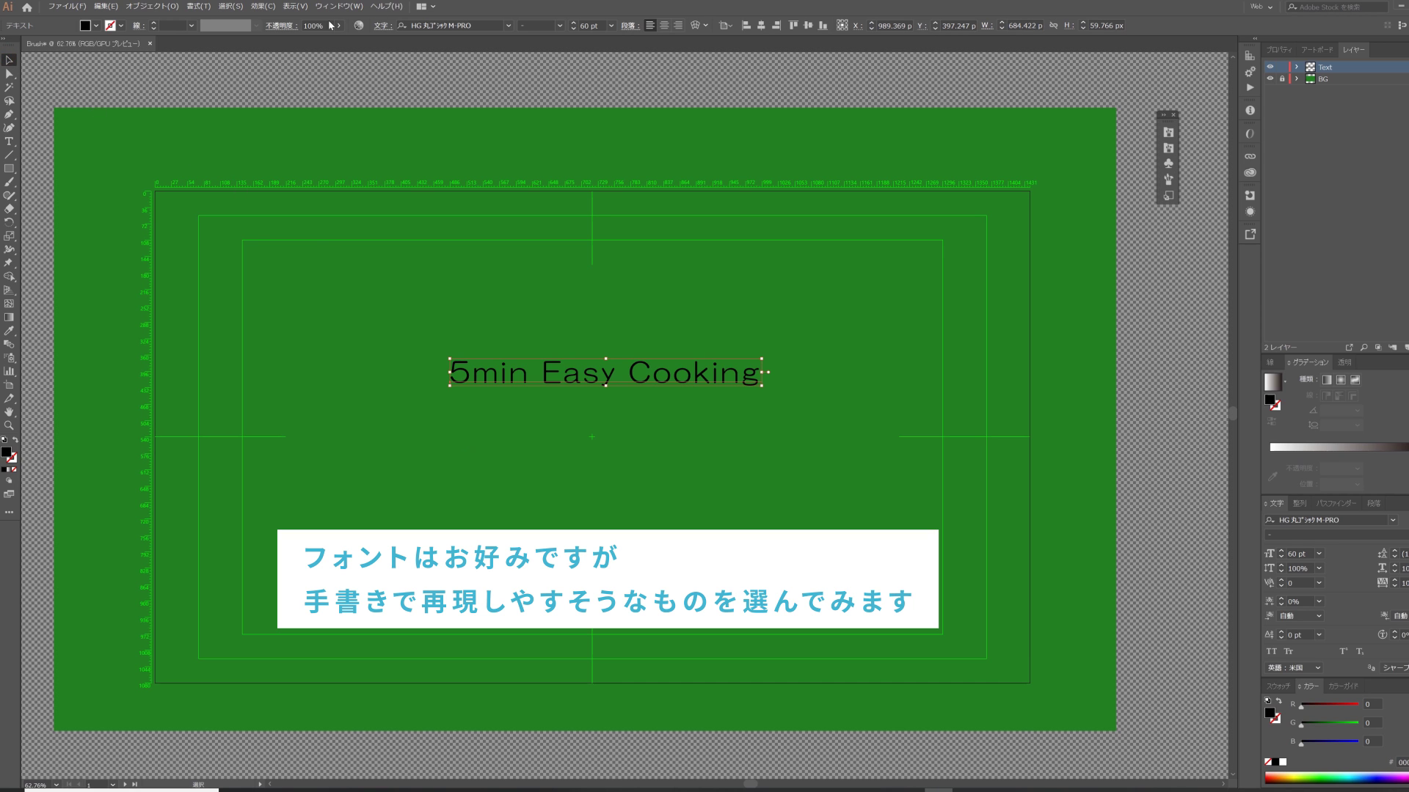
Set the title font to Arial Rounded MT Bold
click(502, 28)
scroll(673, 162, down, 10)
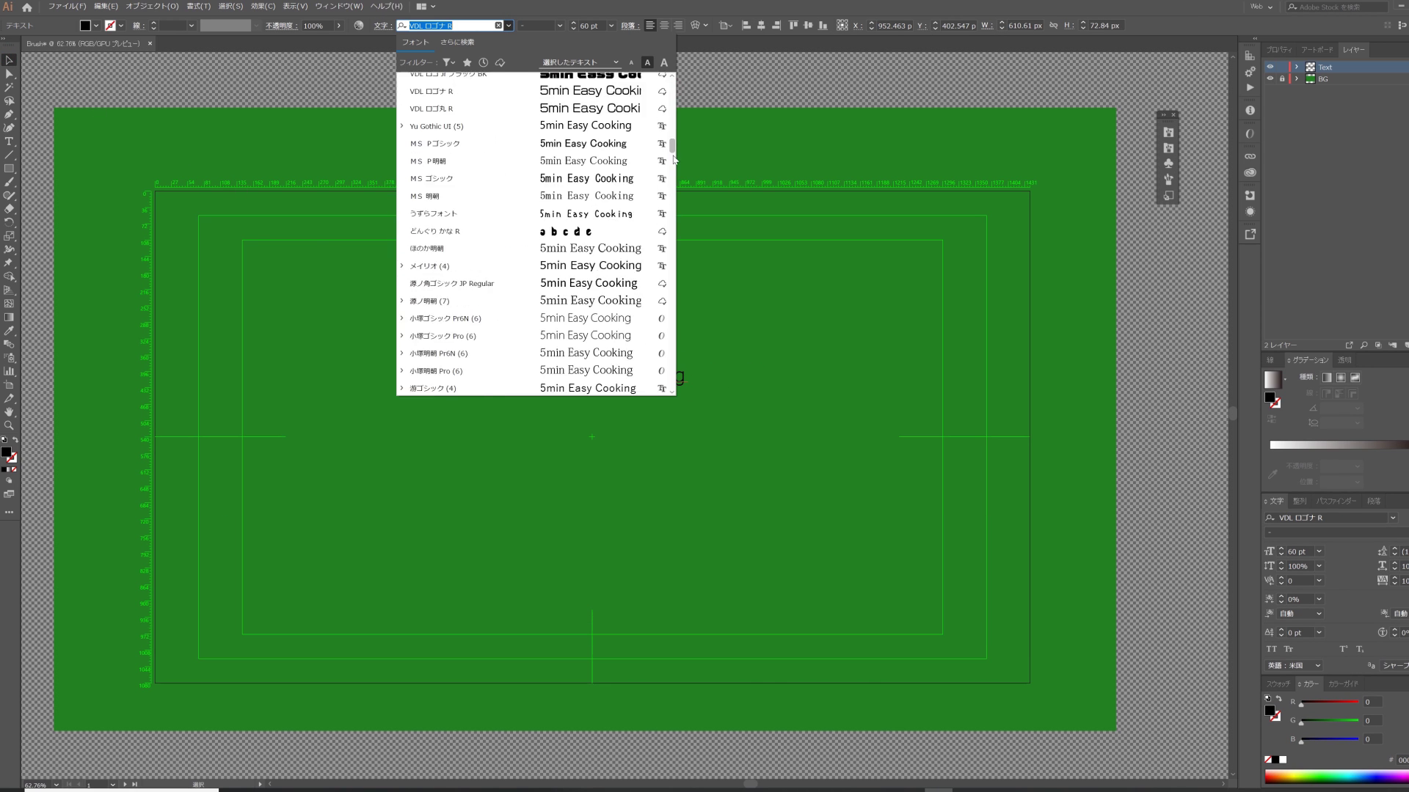
scroll(673, 162, down, 1)
scroll(674, 161, down, 2)
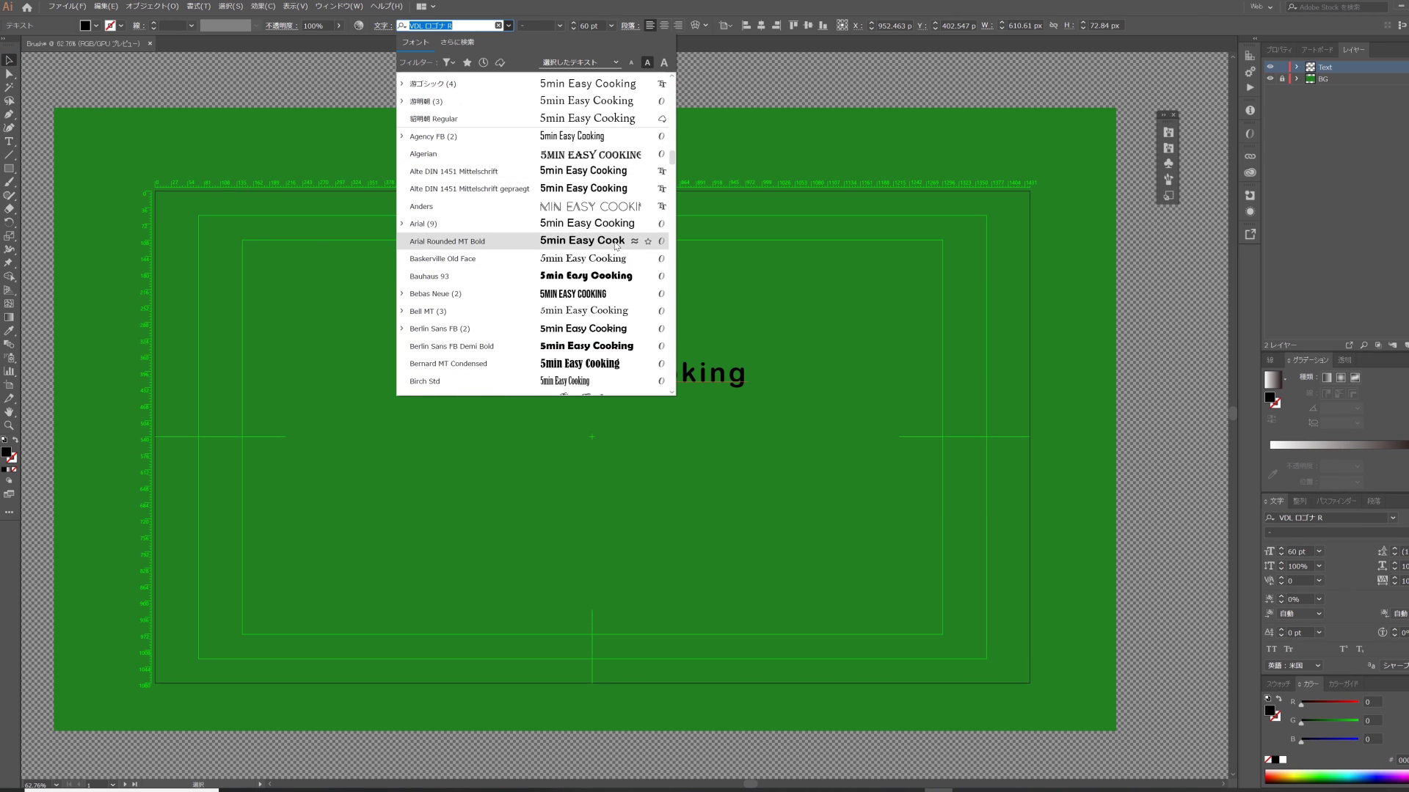
click(631, 240)
click(645, 156)
Remove the extra space before 'Cooking' and widen the spacing between 5 and min
double_click(618, 380)
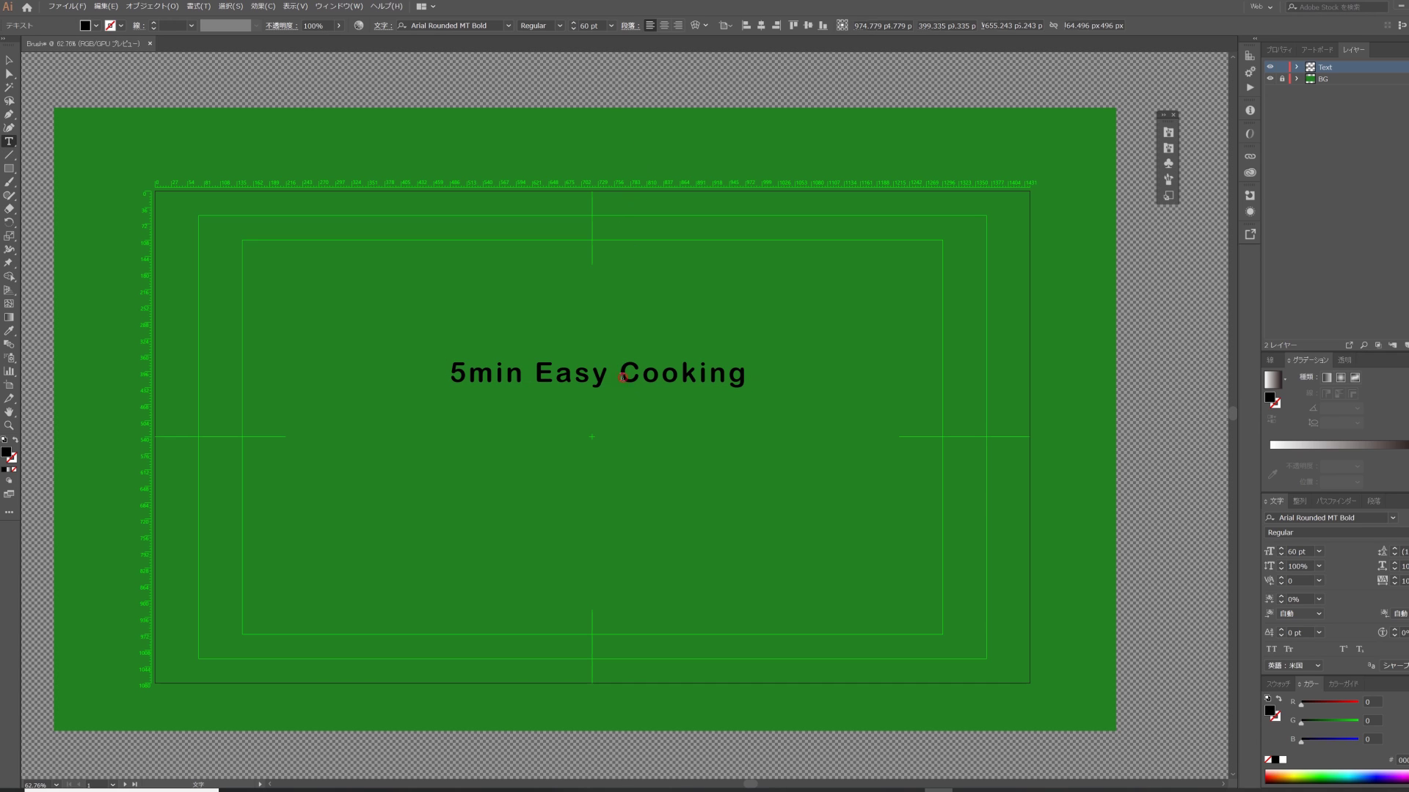
key(BackSpace)
key(Right)
key(Right)
key(alt+Right)
key(alt+Right)
key(alt+Right)
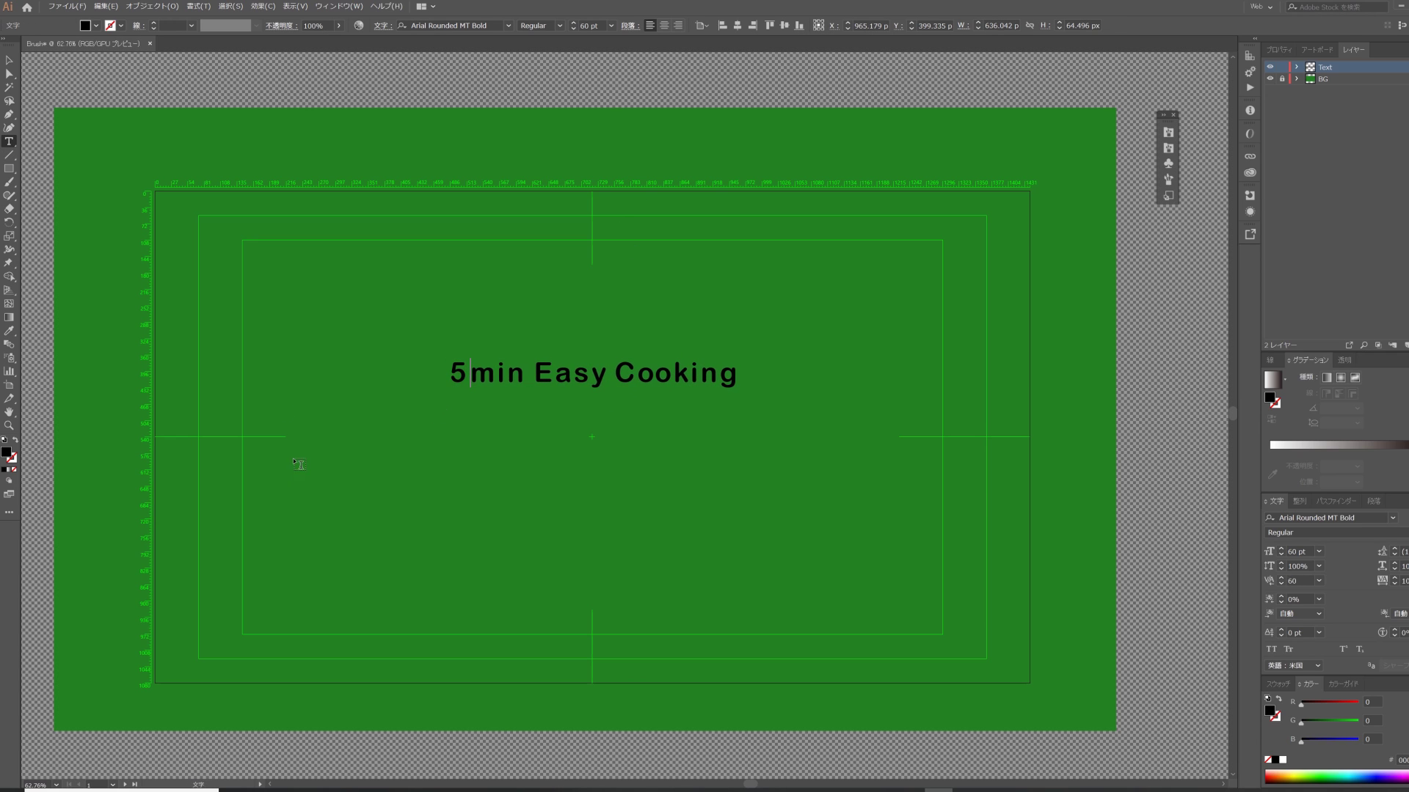
key(Escape)
click(201, 109)
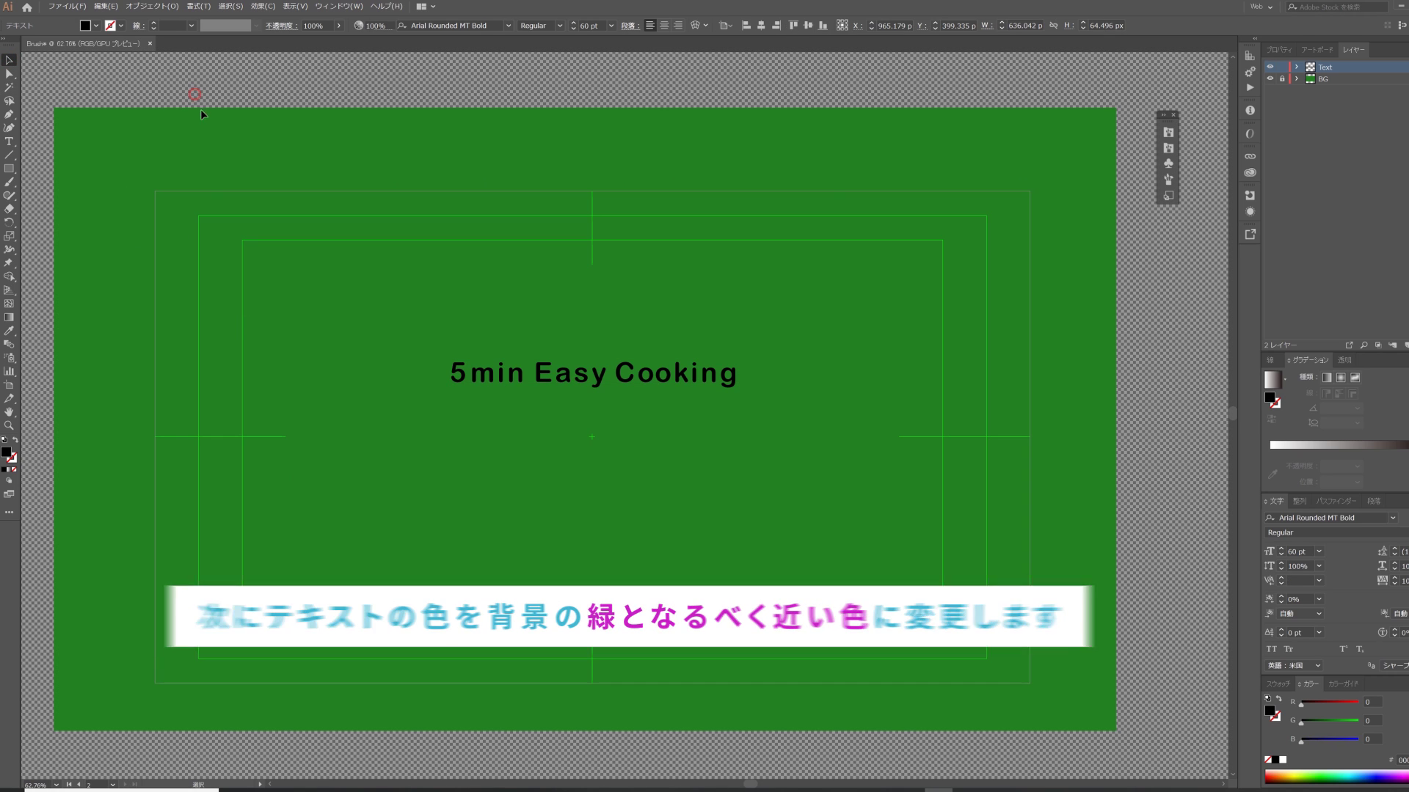
Fill the title text with green #288928, just lighter than the background
click(548, 375)
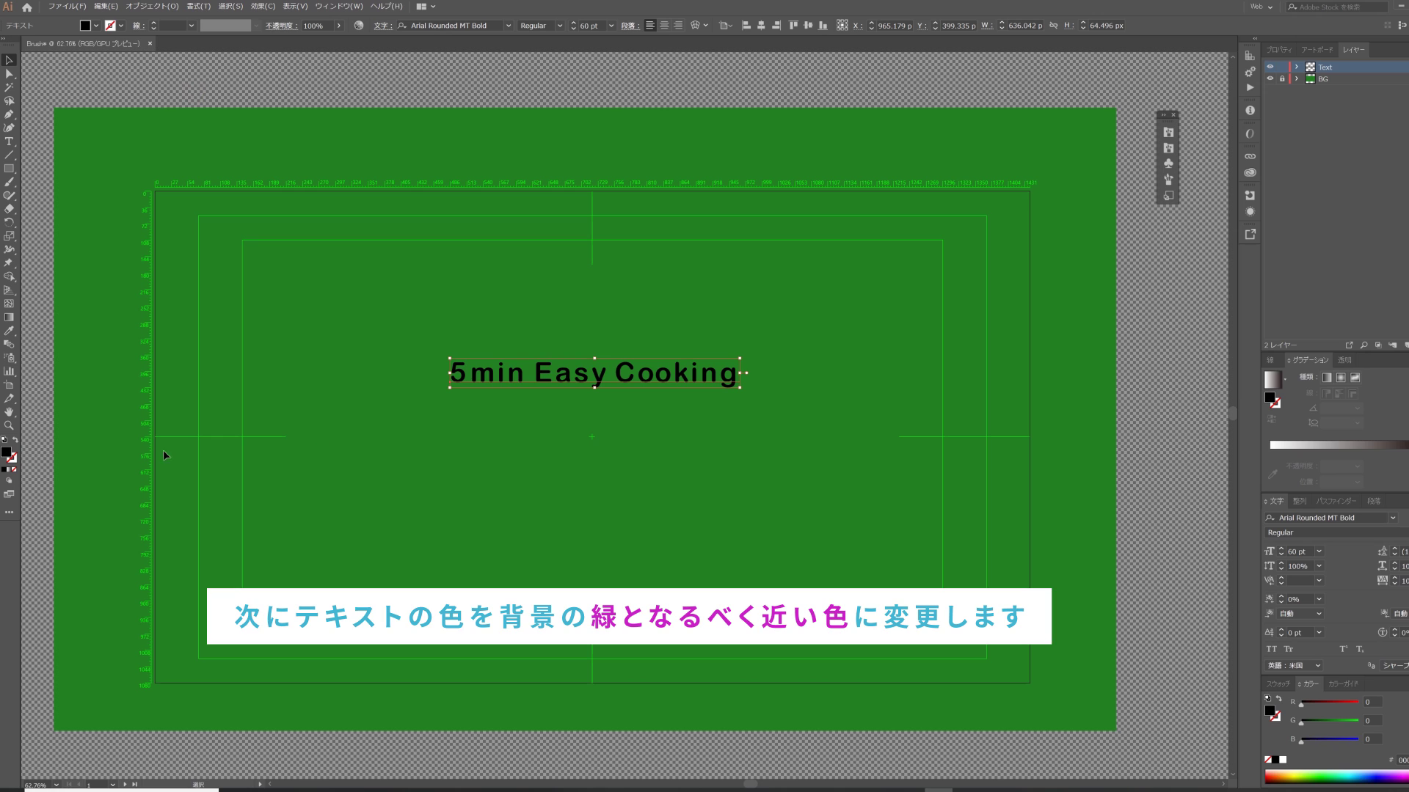
double_click(6, 452)
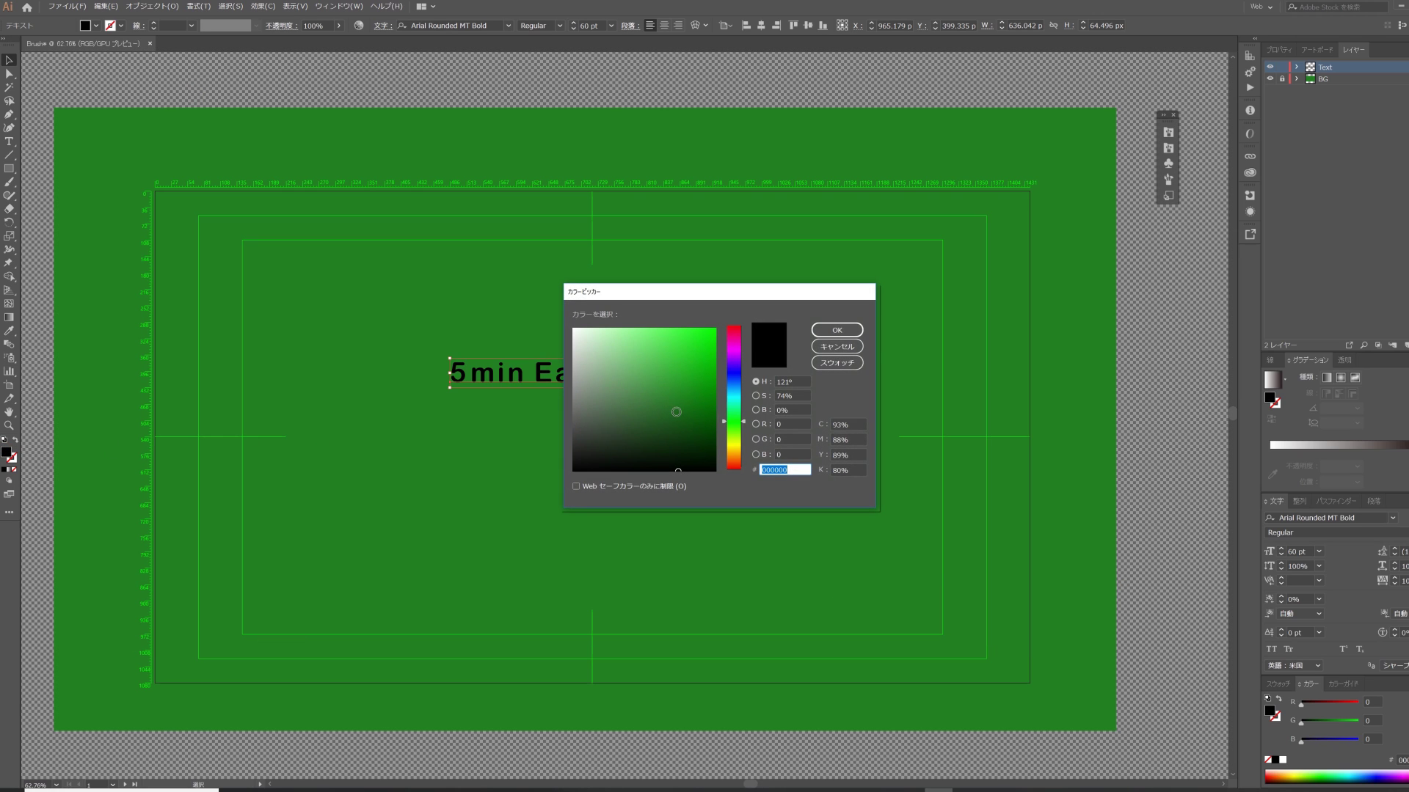
click(675, 405)
click(821, 331)
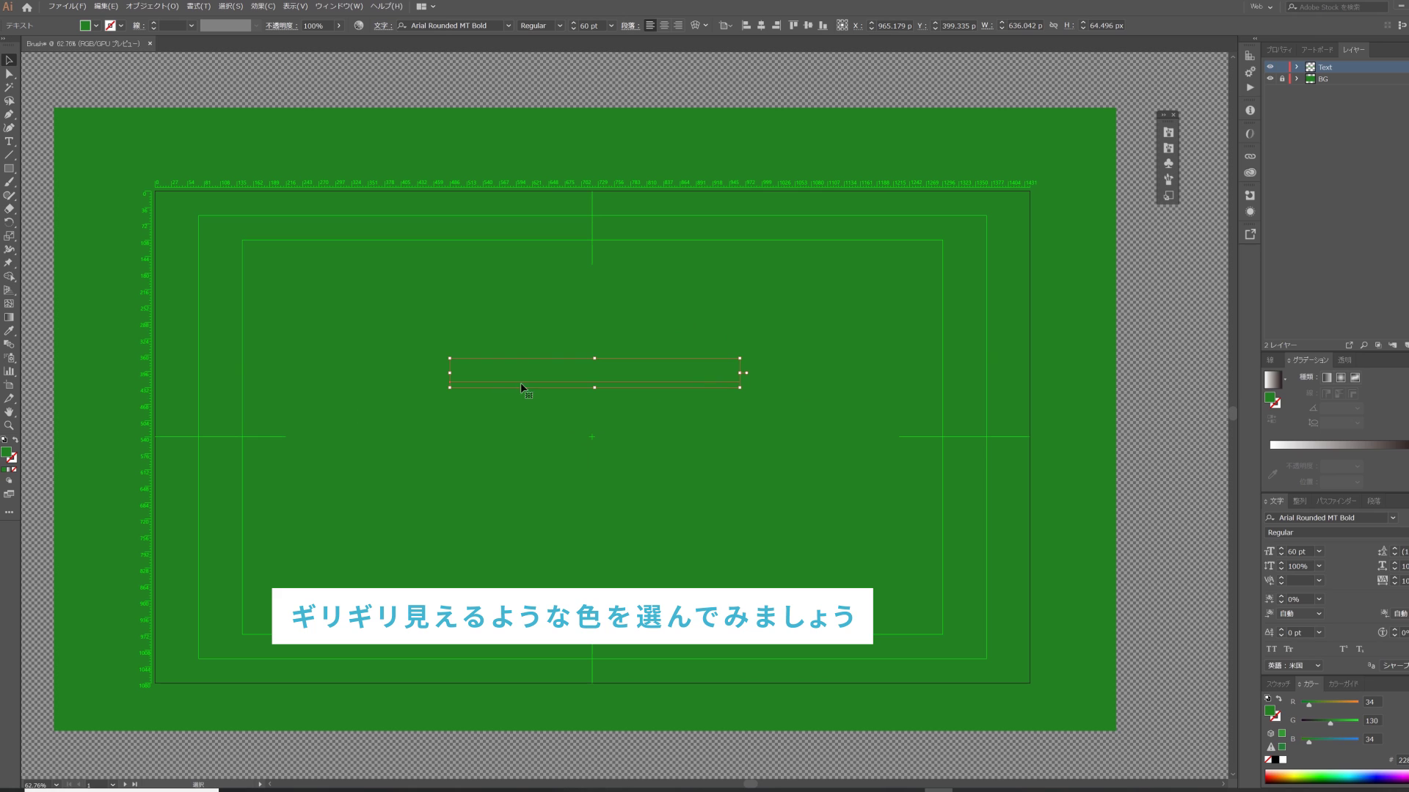
double_click(7, 455)
click(674, 393)
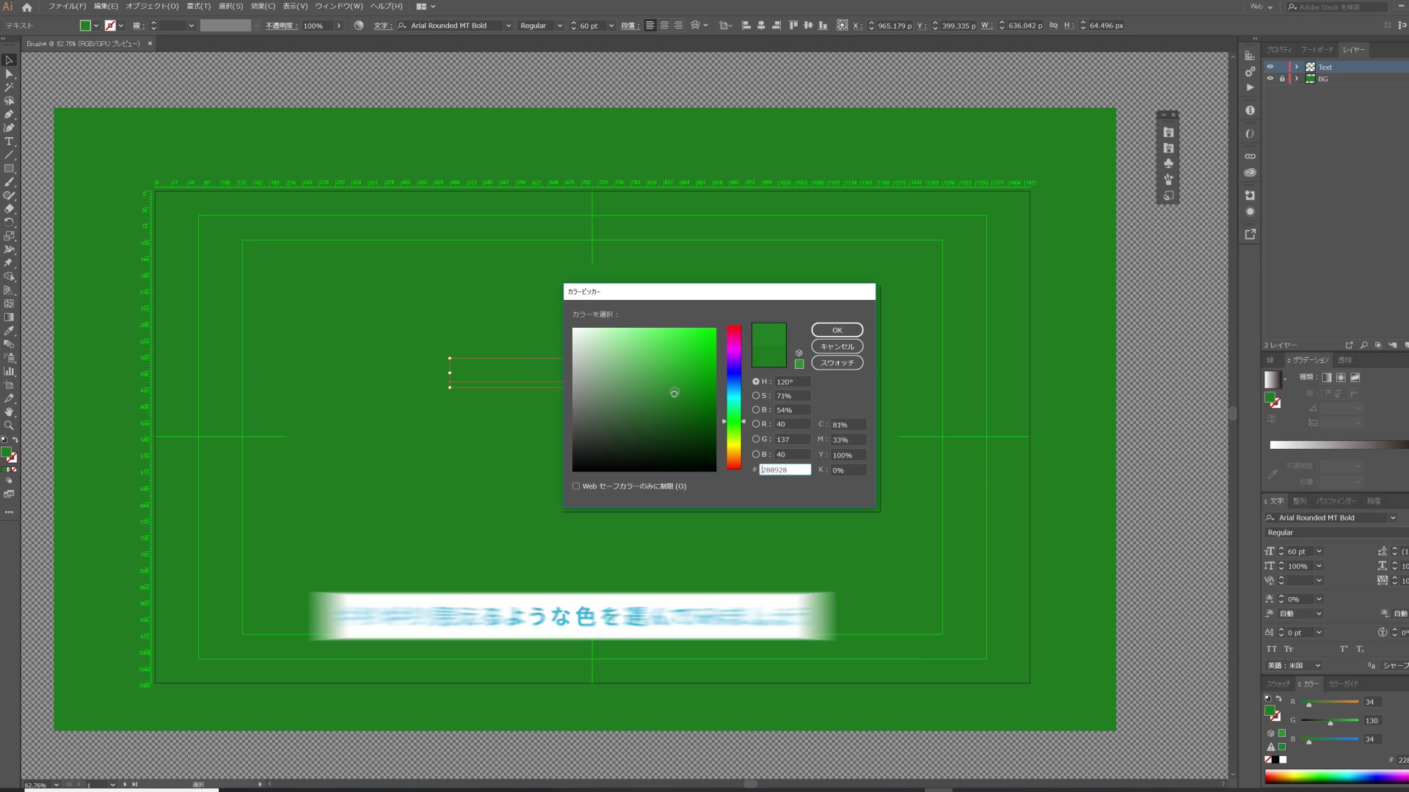
click(826, 333)
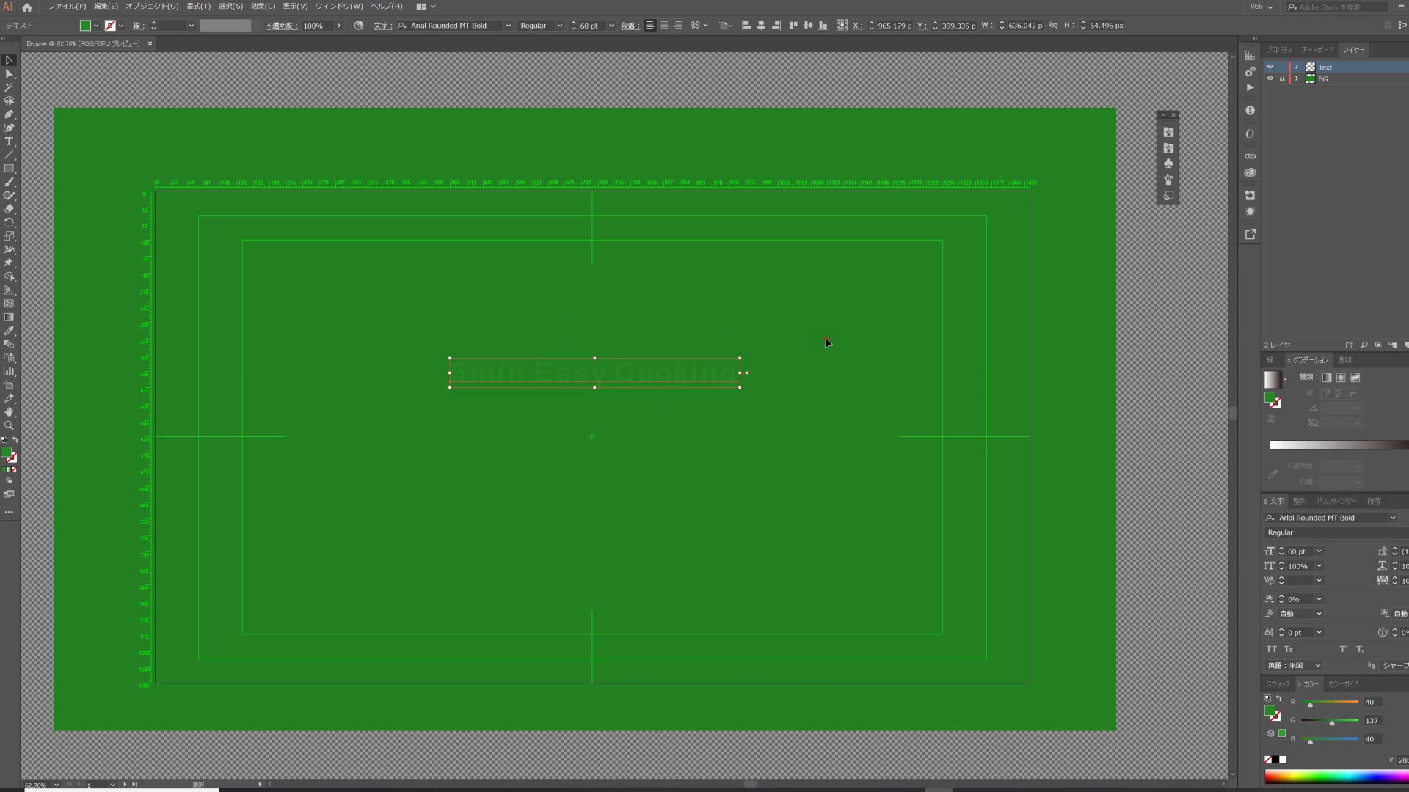
click(822, 348)
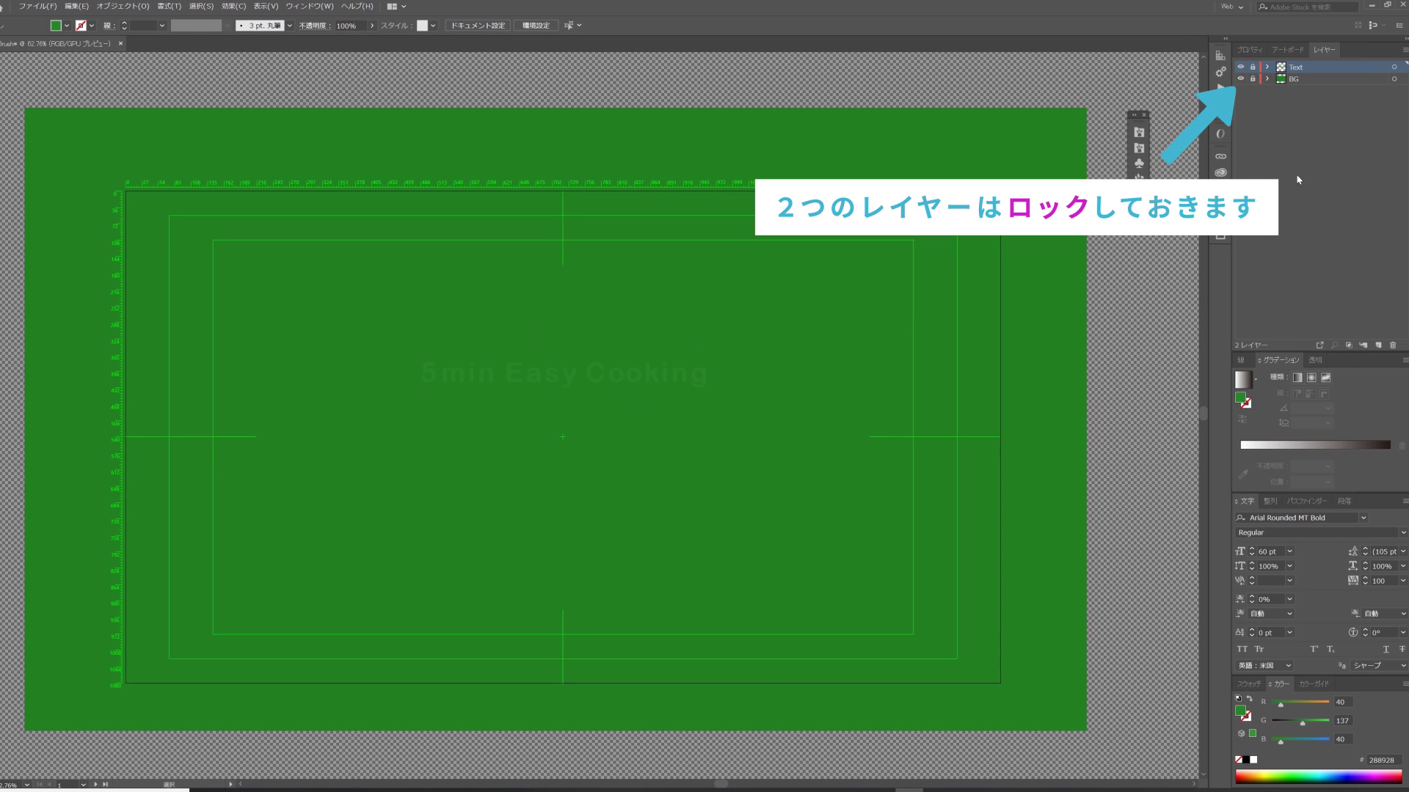
Add a Capture_01 layer and set the brush colour to white, undoing a trial stroke
click(1378, 344)
text(Capture_)
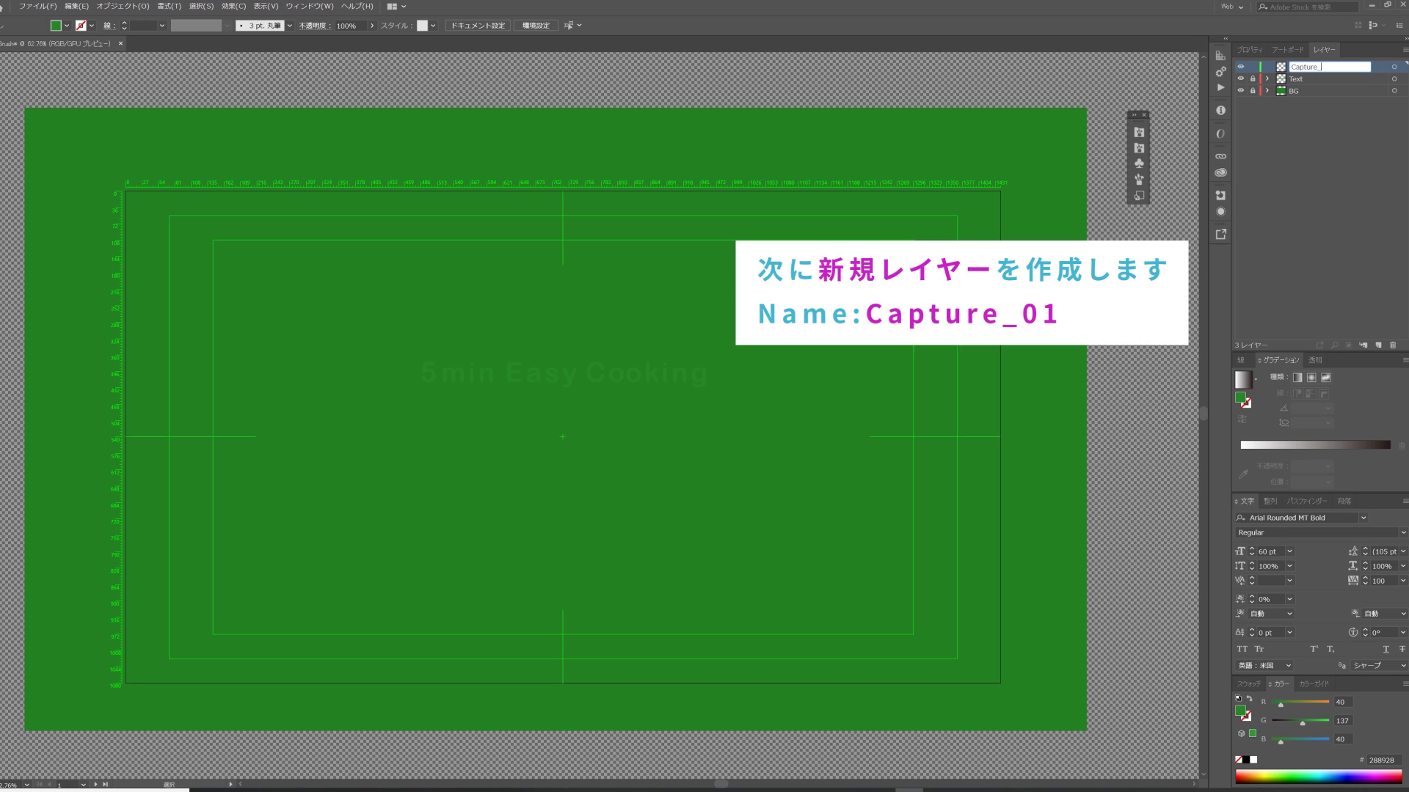
text(01)
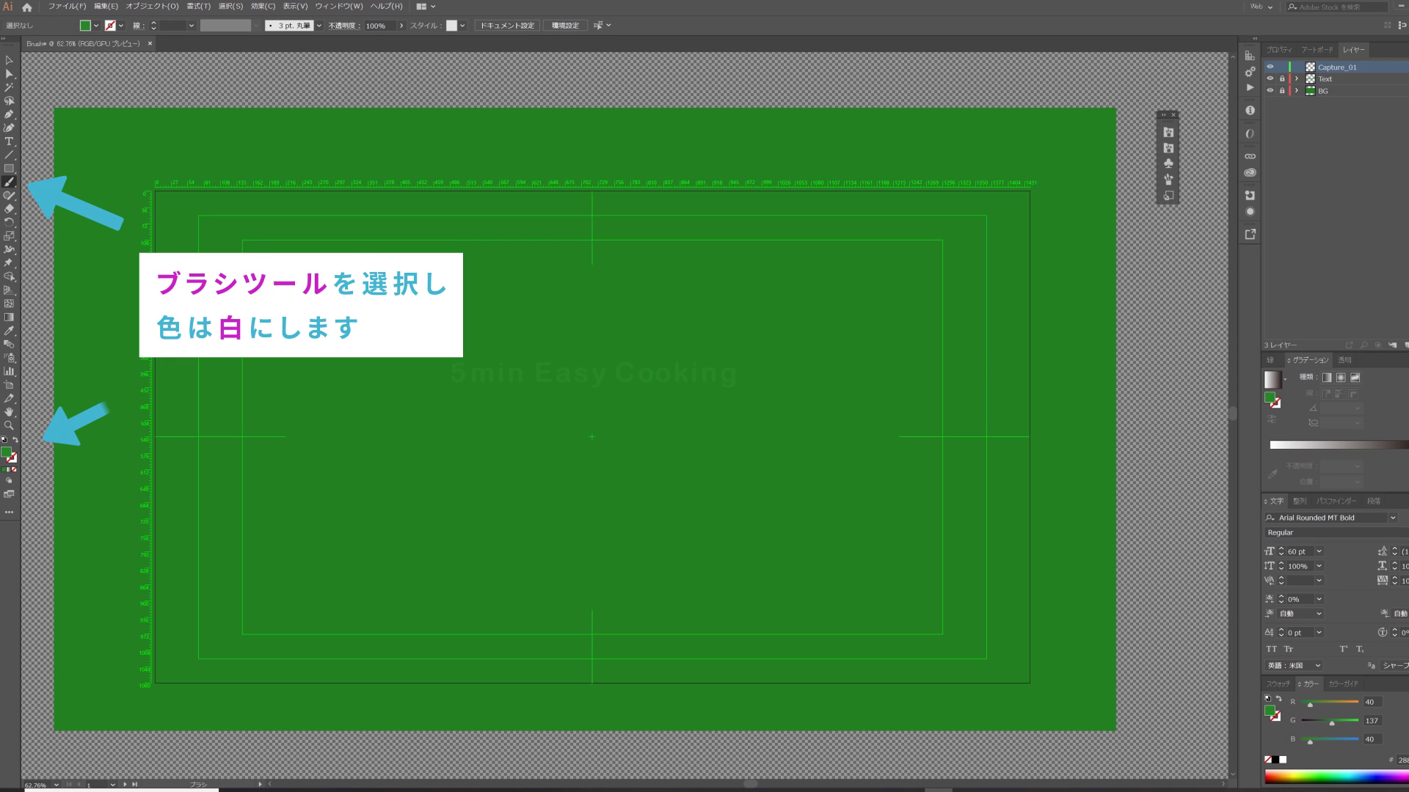
double_click(5, 453)
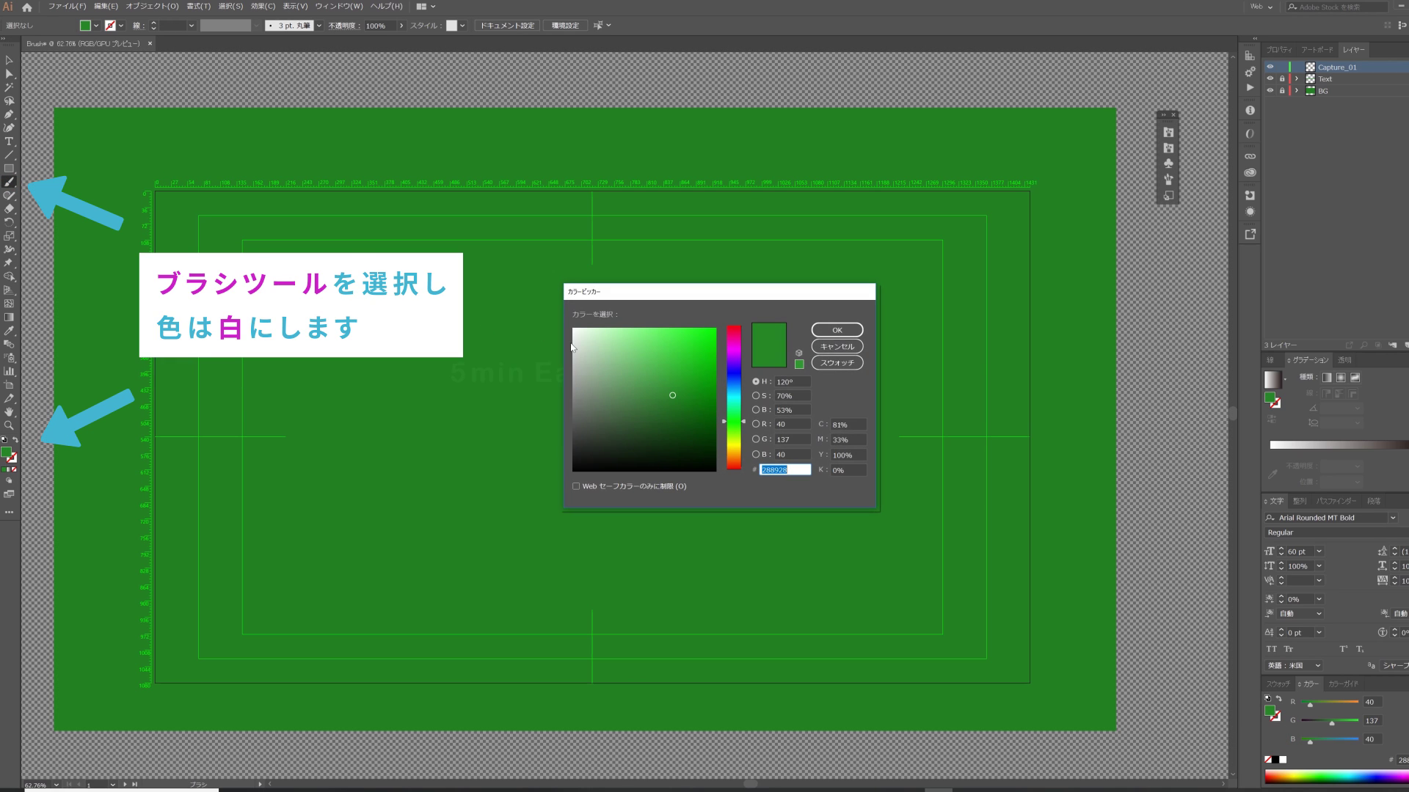
click(574, 329)
click(813, 331)
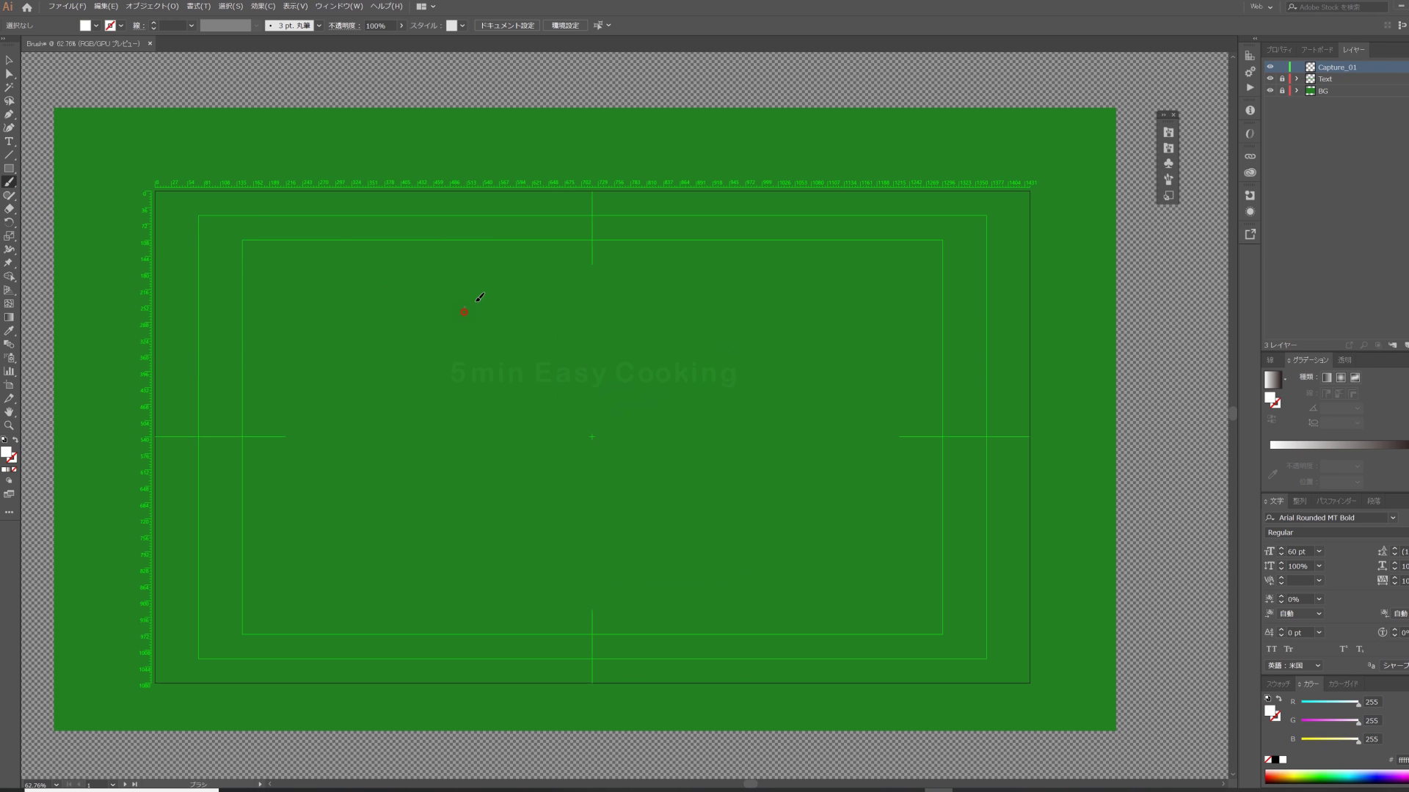
drag(463, 312, 518, 311)
key(ctrl+z)
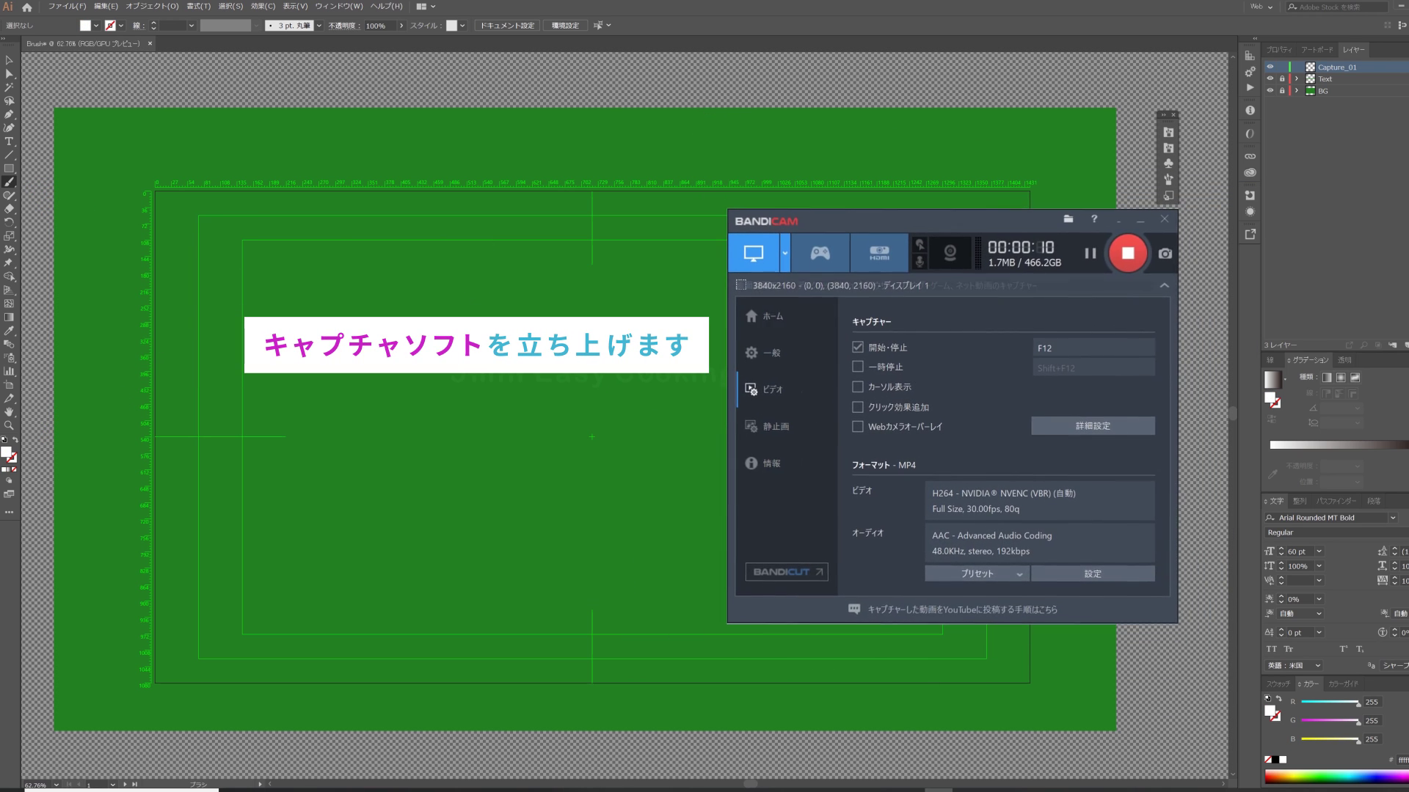
Set Bandicam to capture Fullscreen (Display 1) and start recording
click(784, 253)
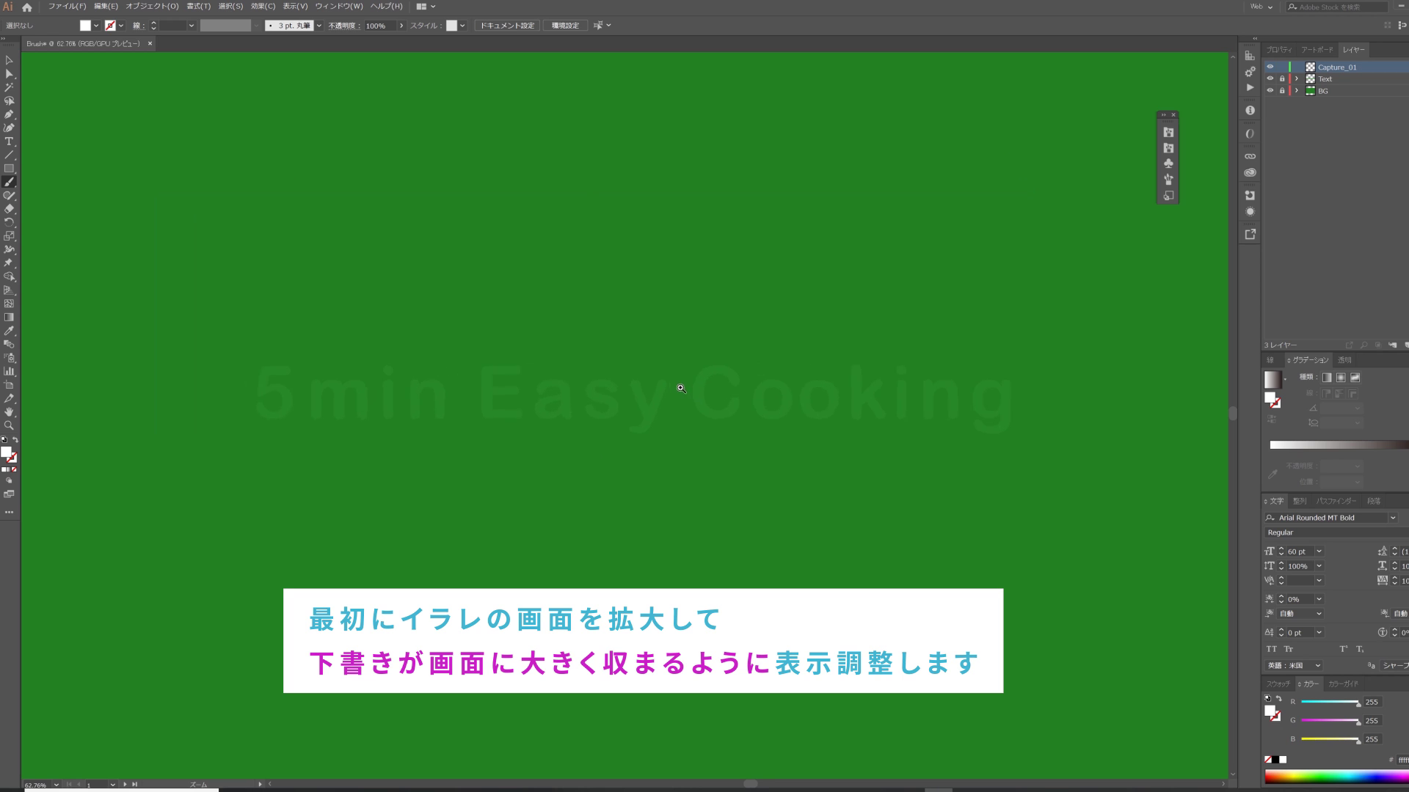
Zoom in on the guide text and try opening strokes, undoing the misdrawn ones
drag(598, 399, 692, 399)
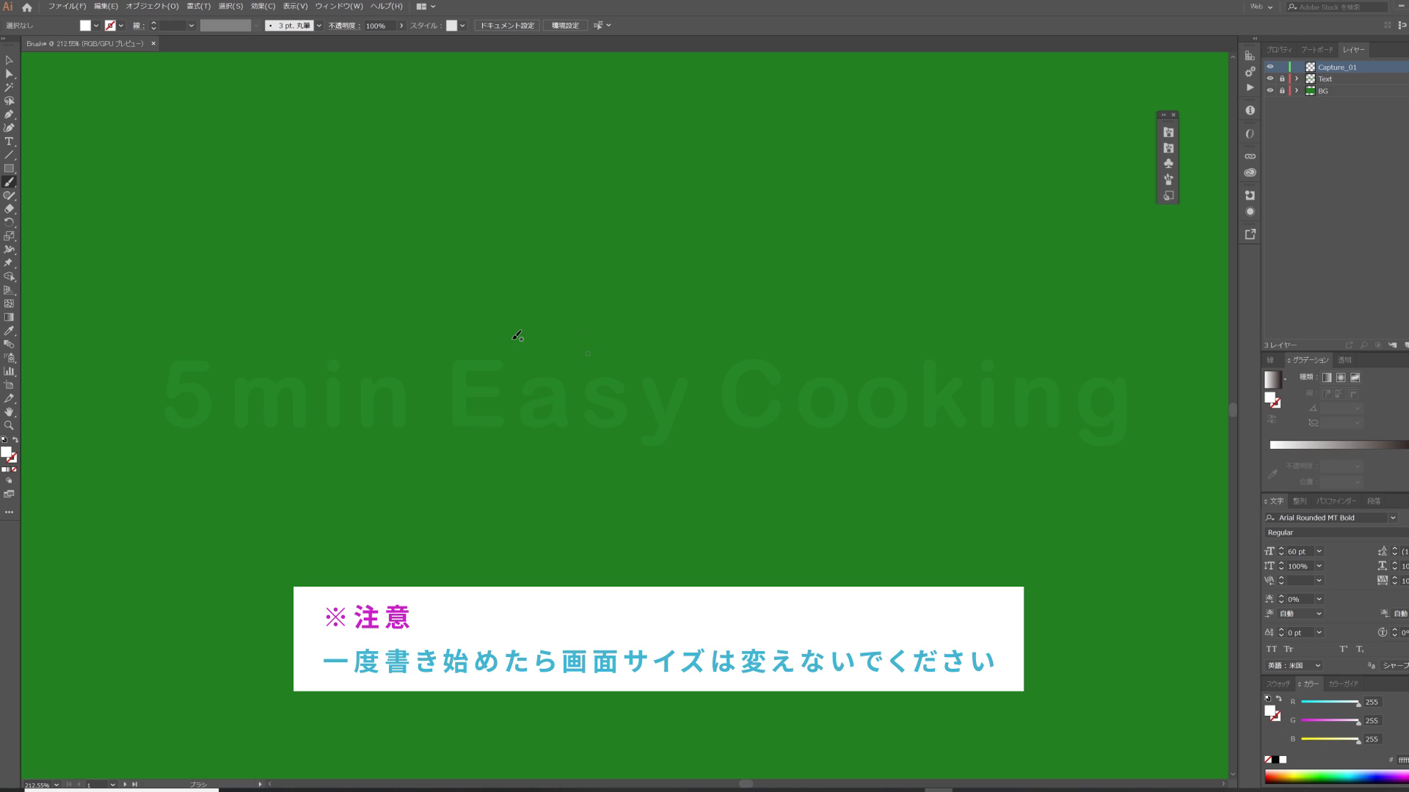
drag(250, 298, 285, 280)
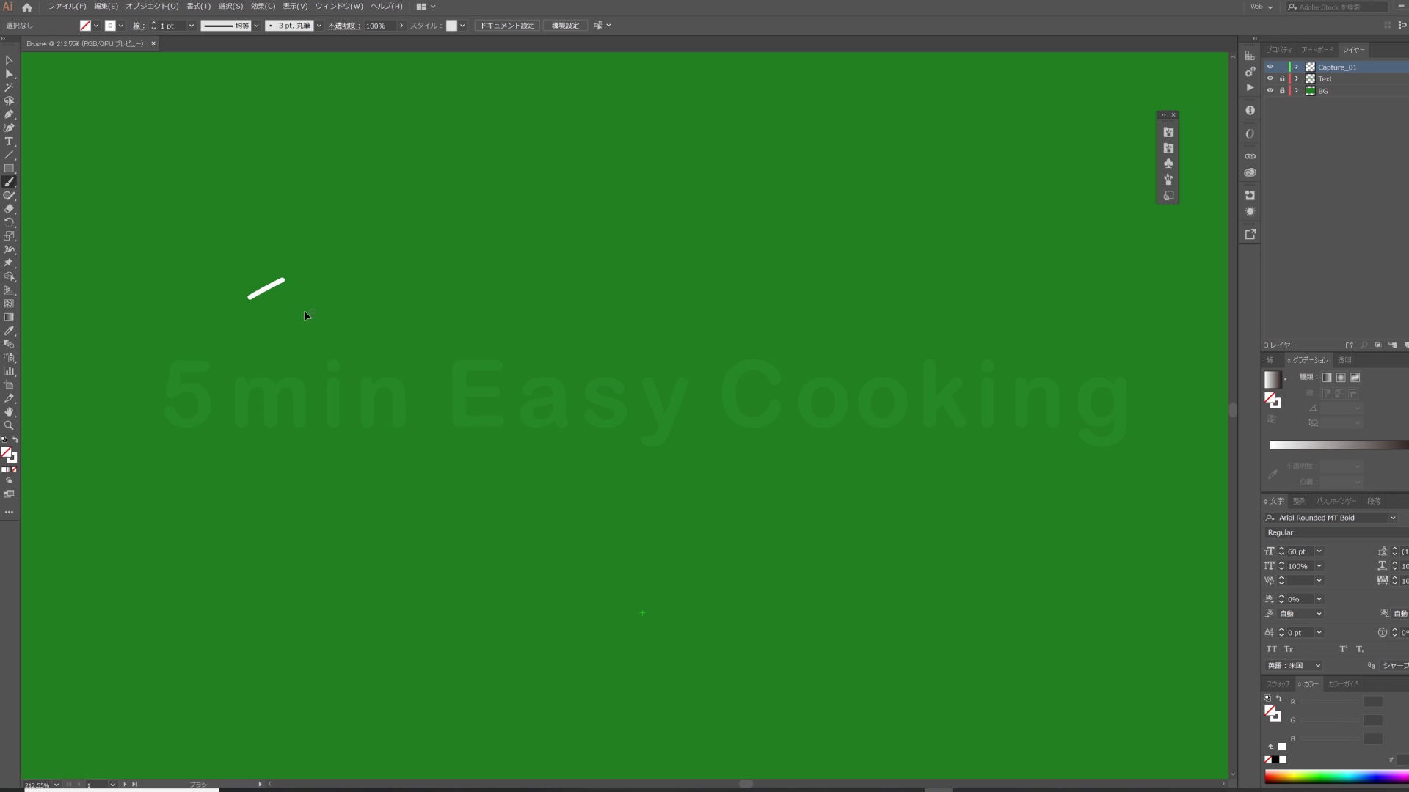
key(ctrl+z)
drag(173, 368, 198, 362)
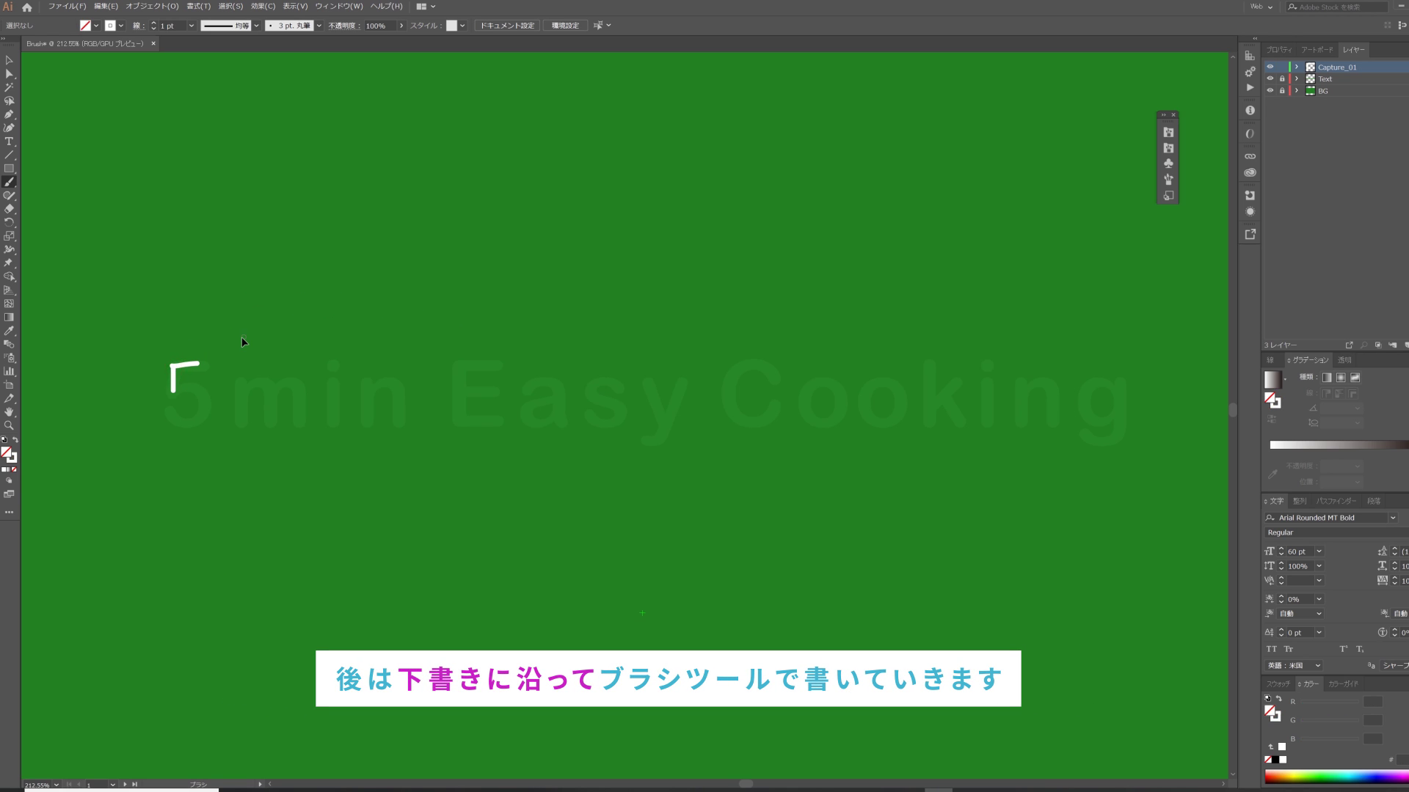
key(ctrl+z)
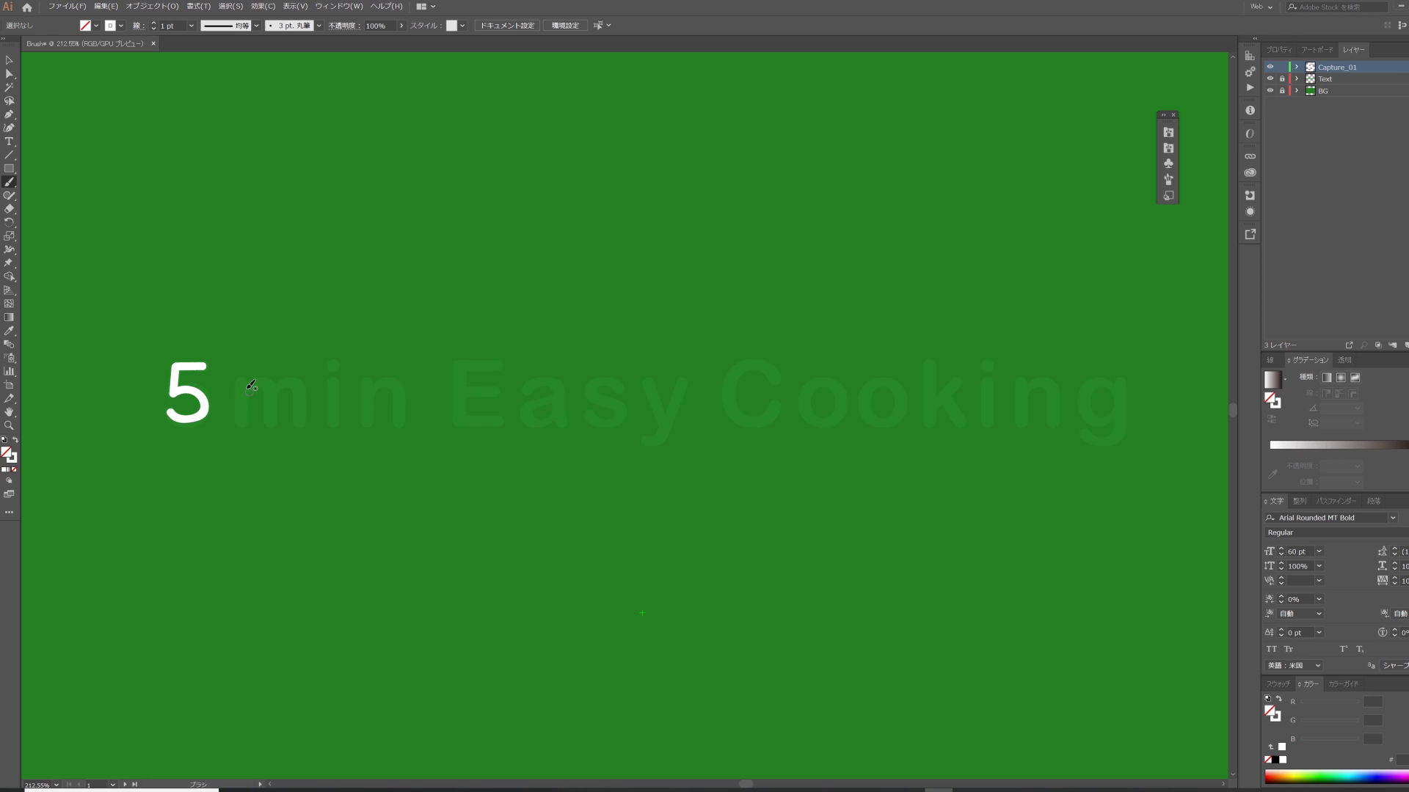
Trace the letters of 'min Easy Cooking' in white brush strokes over the guide
drag(272, 410, 302, 418)
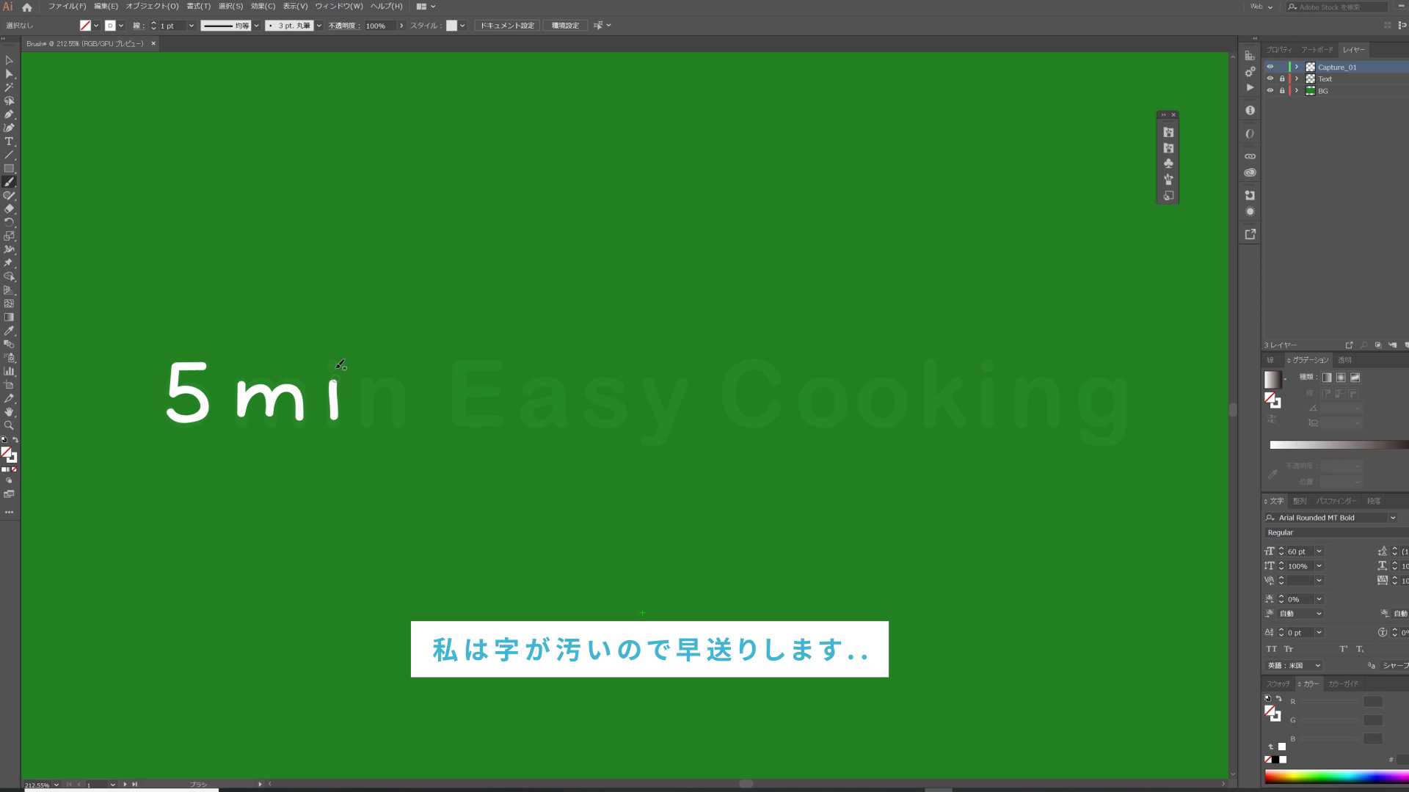
drag(367, 422, 402, 421)
mouse_move(503, 362)
mouse_down()
mouse_move(503, 426)
mouse_move(498, 391)
mouse_move(565, 425)
mouse_up()
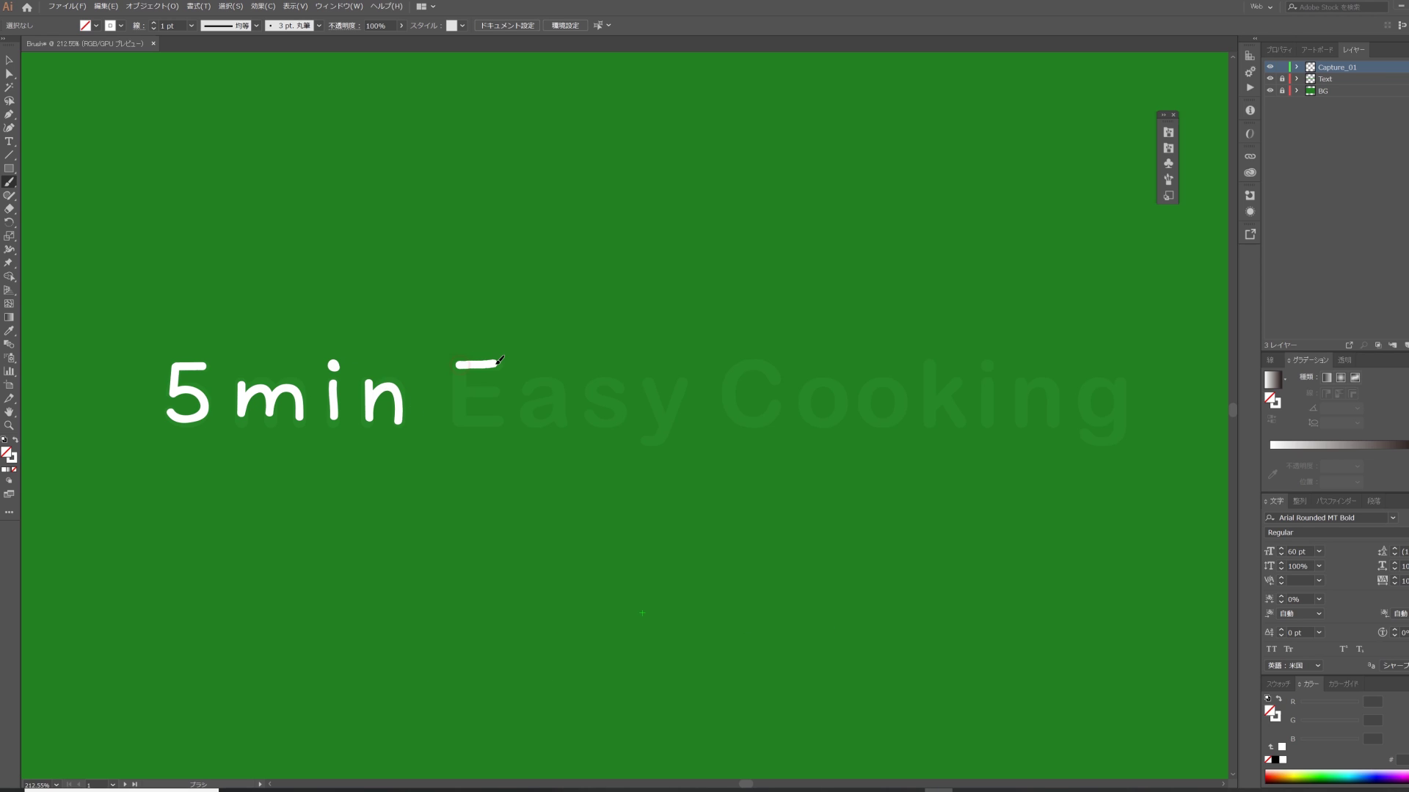
mouse_move(620, 382)
mouse_down()
mouse_move(589, 425)
mouse_move(645, 444)
mouse_up()
mouse_move(775, 372)
mouse_down()
mouse_move(776, 415)
mouse_move(835, 381)
mouse_move(886, 383)
mouse_move(927, 426)
mouse_up()
mouse_move(961, 379)
mouse_down()
mouse_move(962, 424)
mouse_move(989, 424)
mouse_up()
drag(1023, 424, 1056, 424)
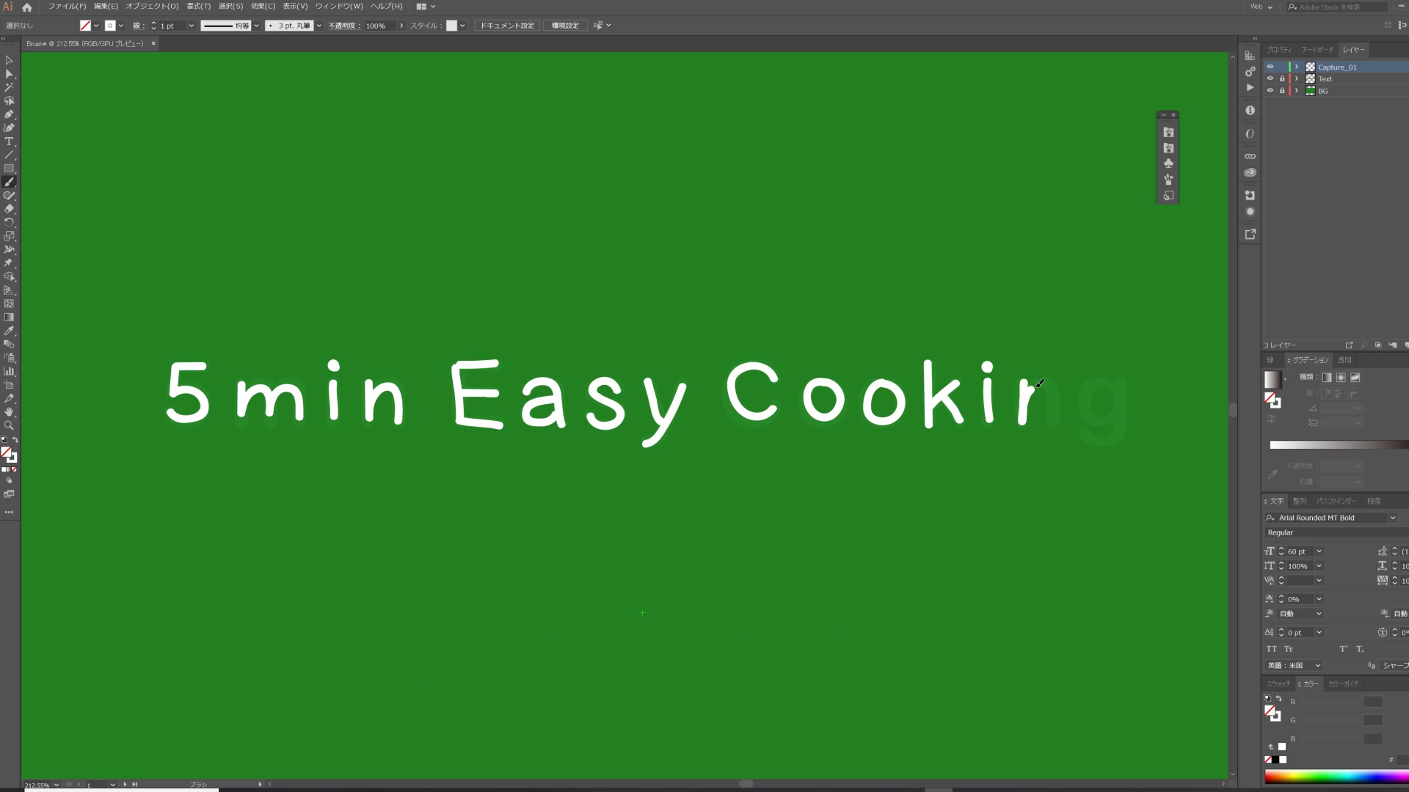
drag(1122, 389, 1124, 386)
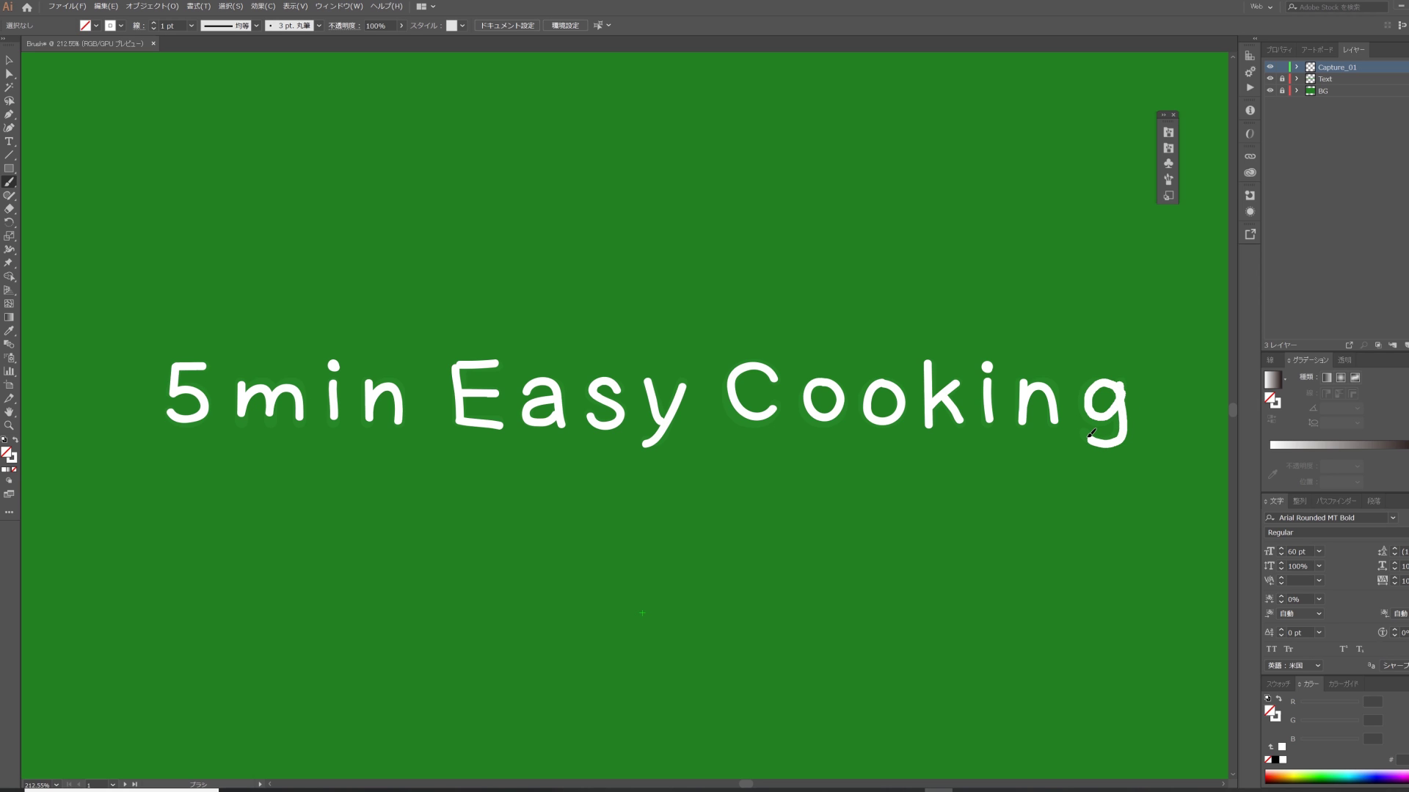
drag(1089, 433, 1086, 435)
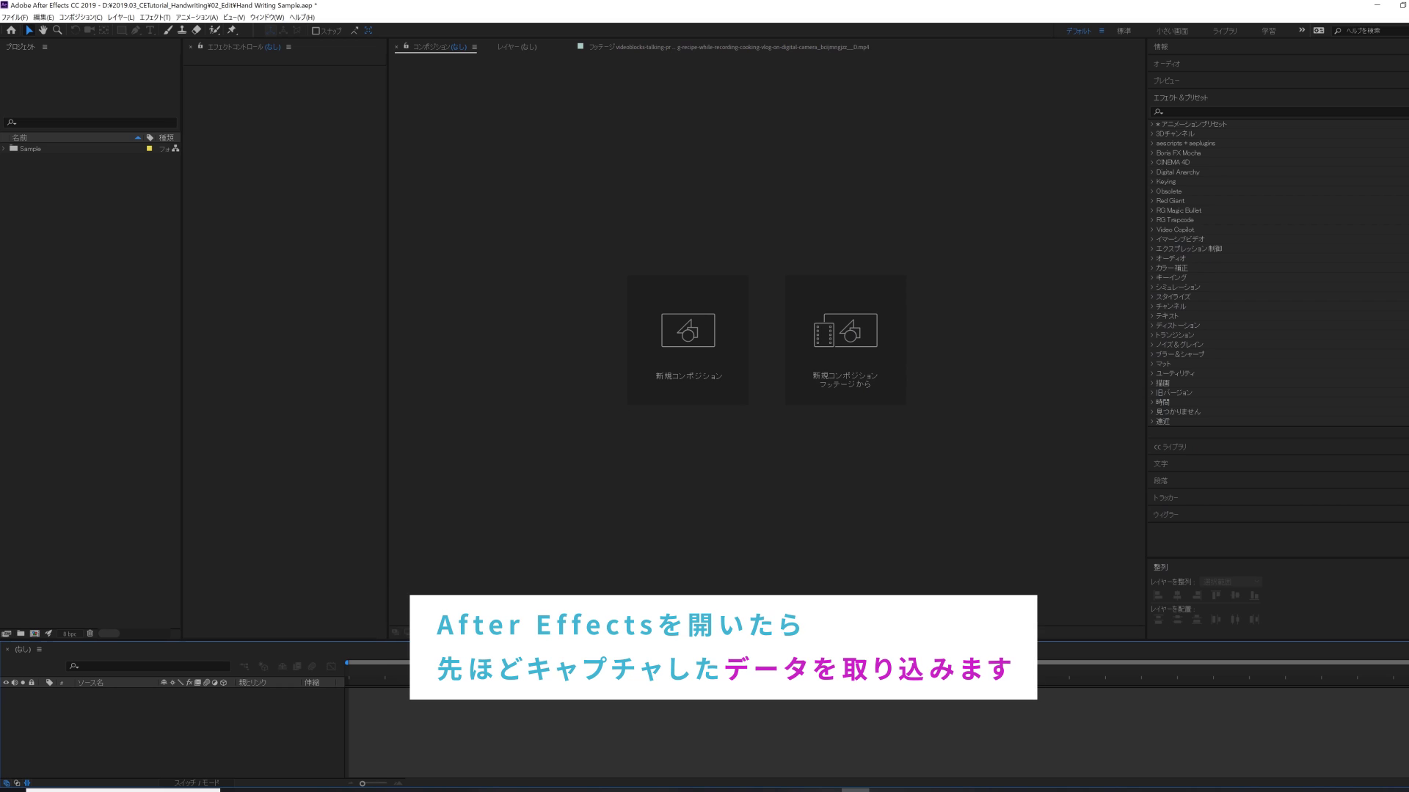
Import Capture_01_Sample.mp4 and build a Capture_01_Sample composition from it
drag(770, 169, 102, 257)
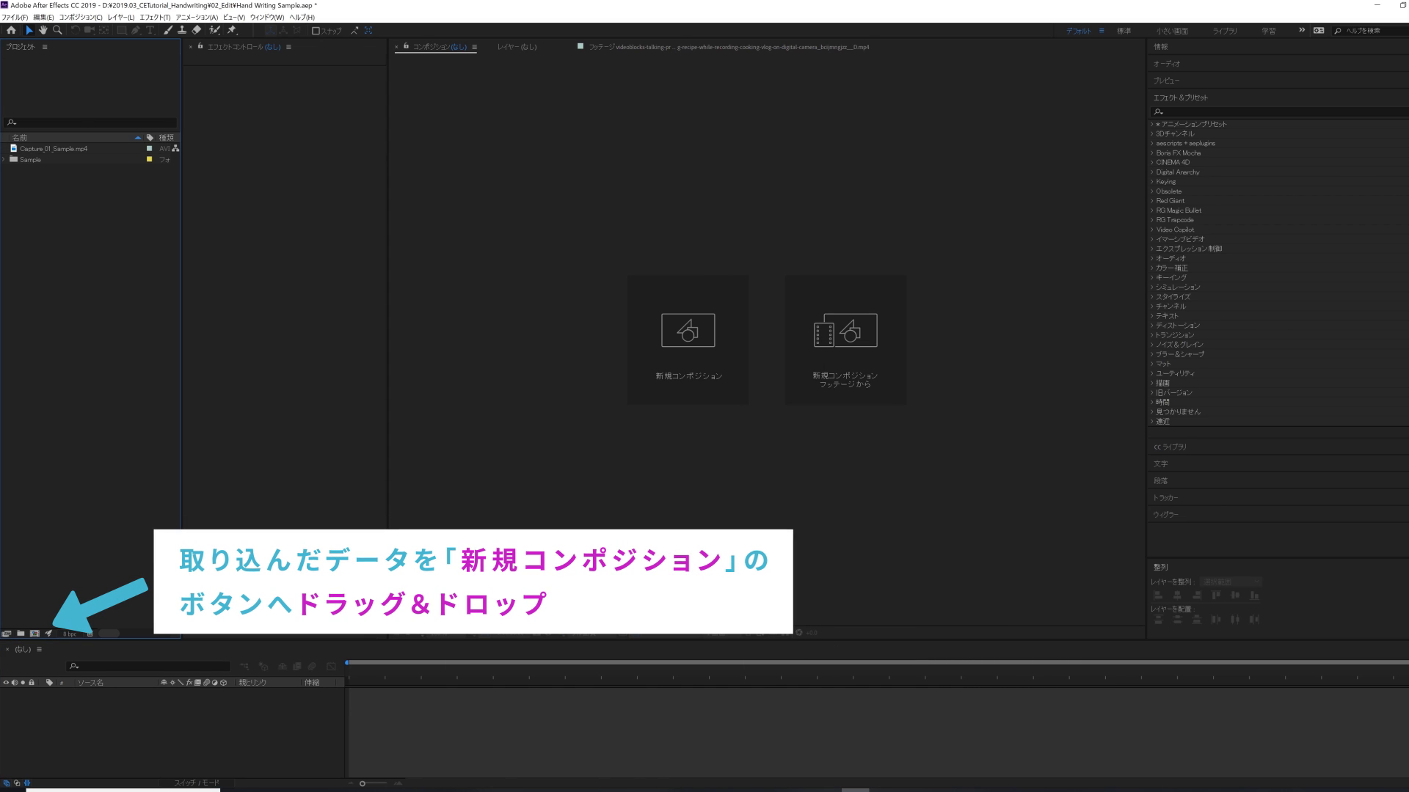
click(53, 148)
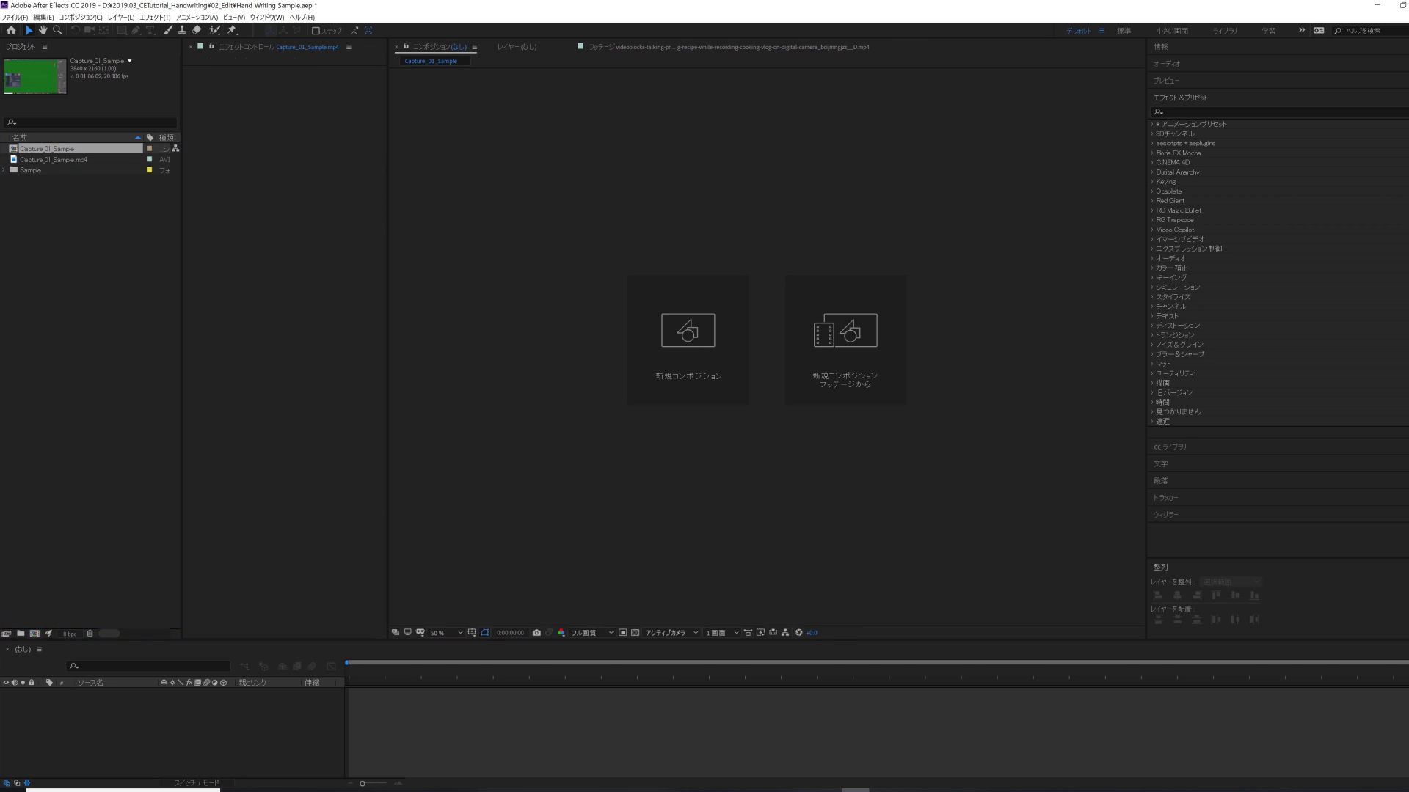
drag(52, 148, 845, 339)
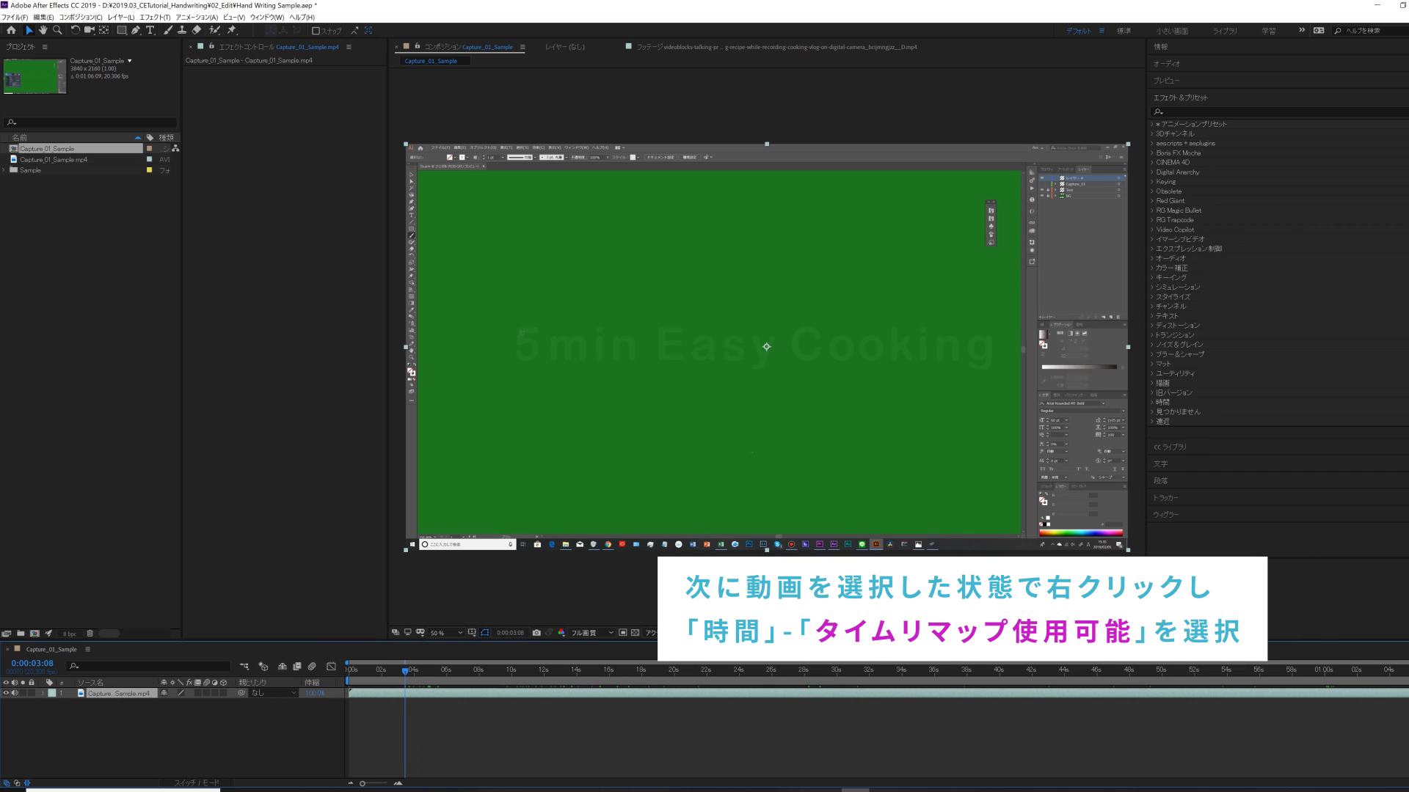
Enable Time Remapping on the Capture_01_Sample.mp4 layer and drag its end keyframe earlier
right_click(437, 402)
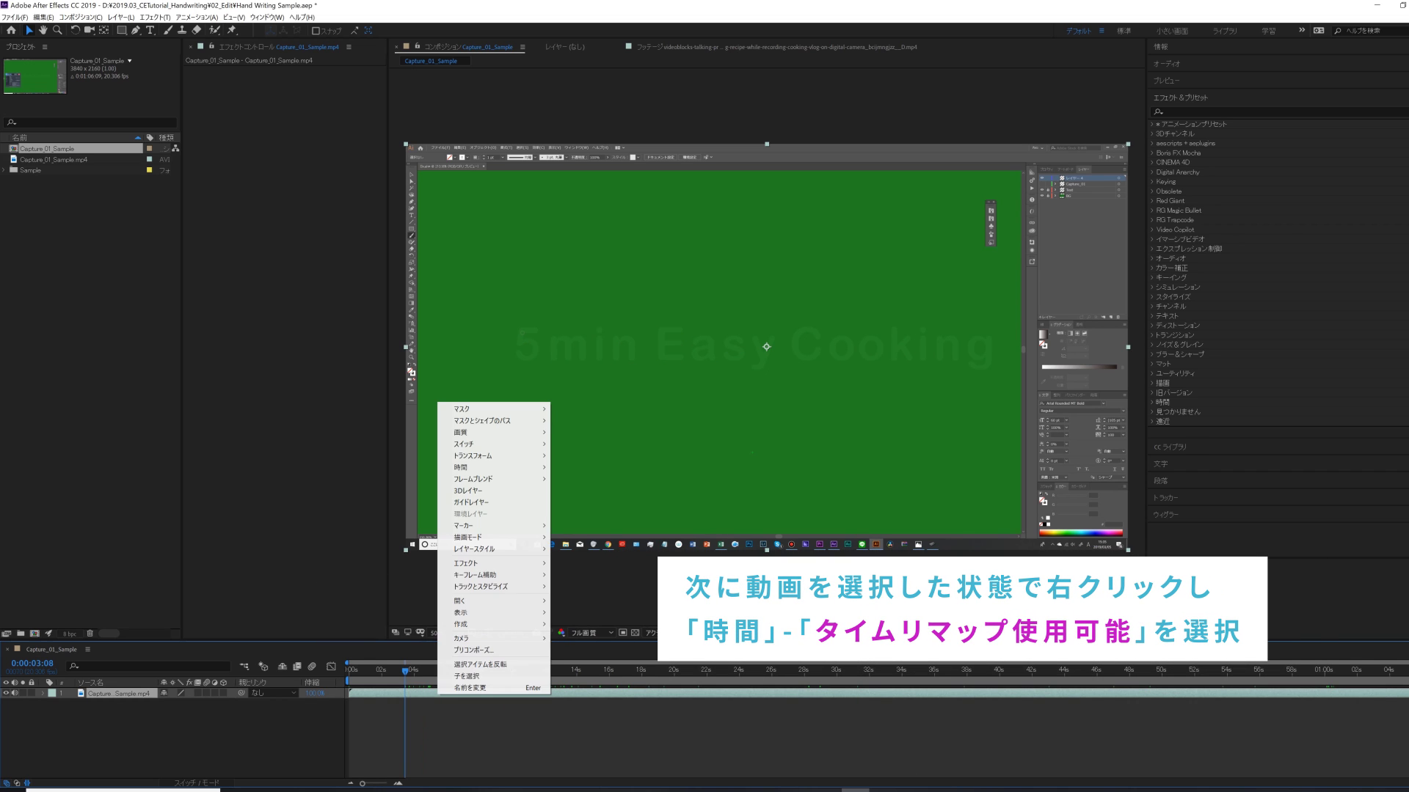
mouse_move(470, 468)
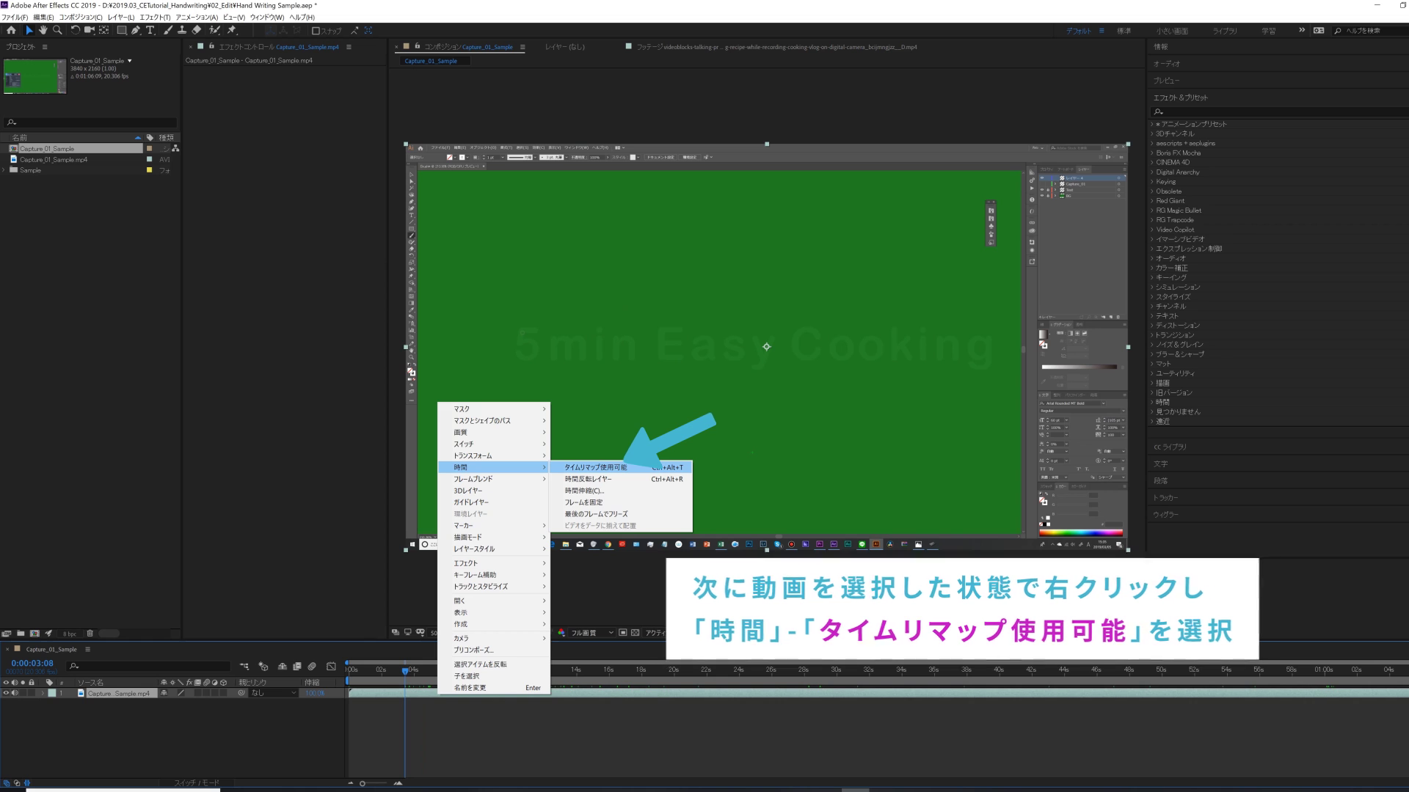
click(595, 468)
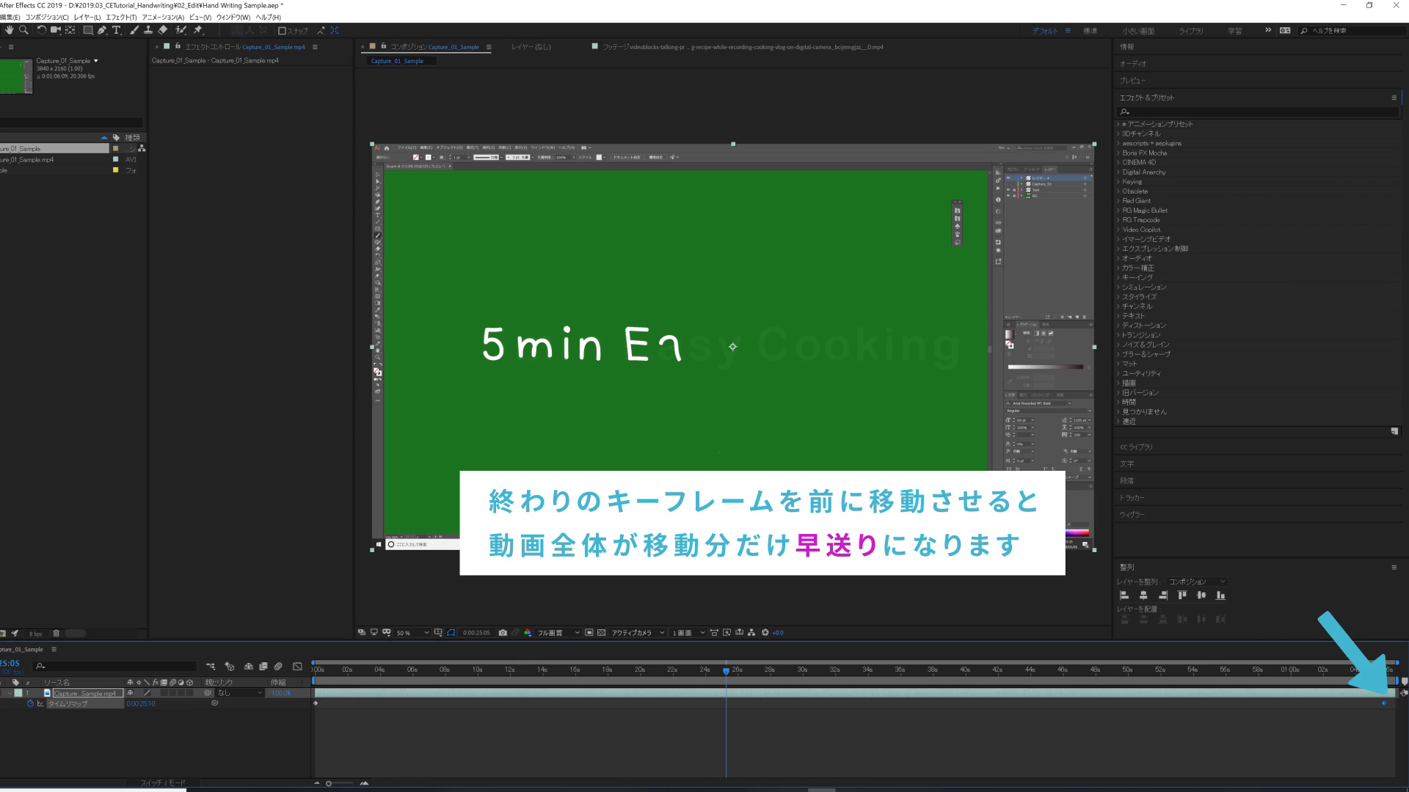
drag(1395, 703, 527, 702)
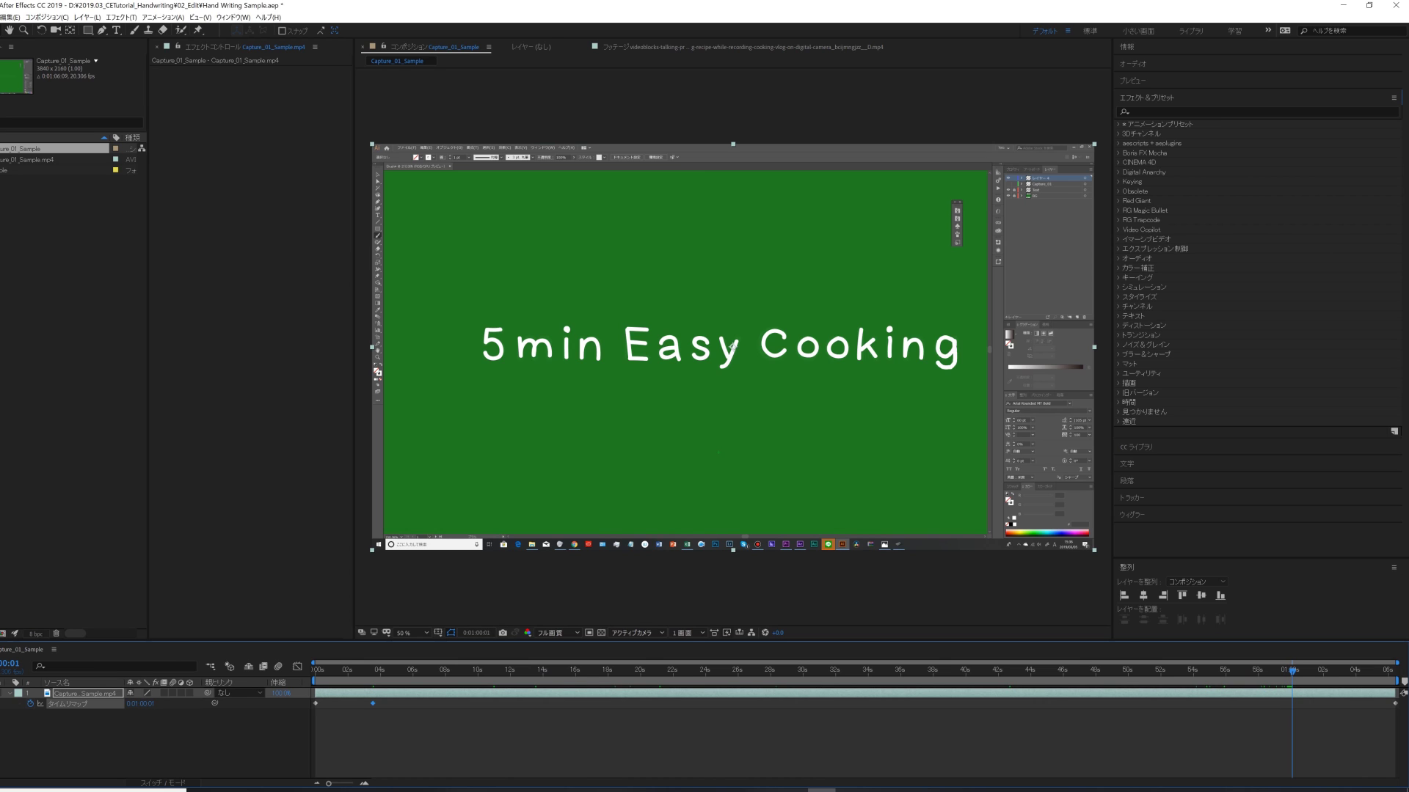
Add a Time Remap keyframe where writing ends, shift it earlier, and preview playback
click(3, 703)
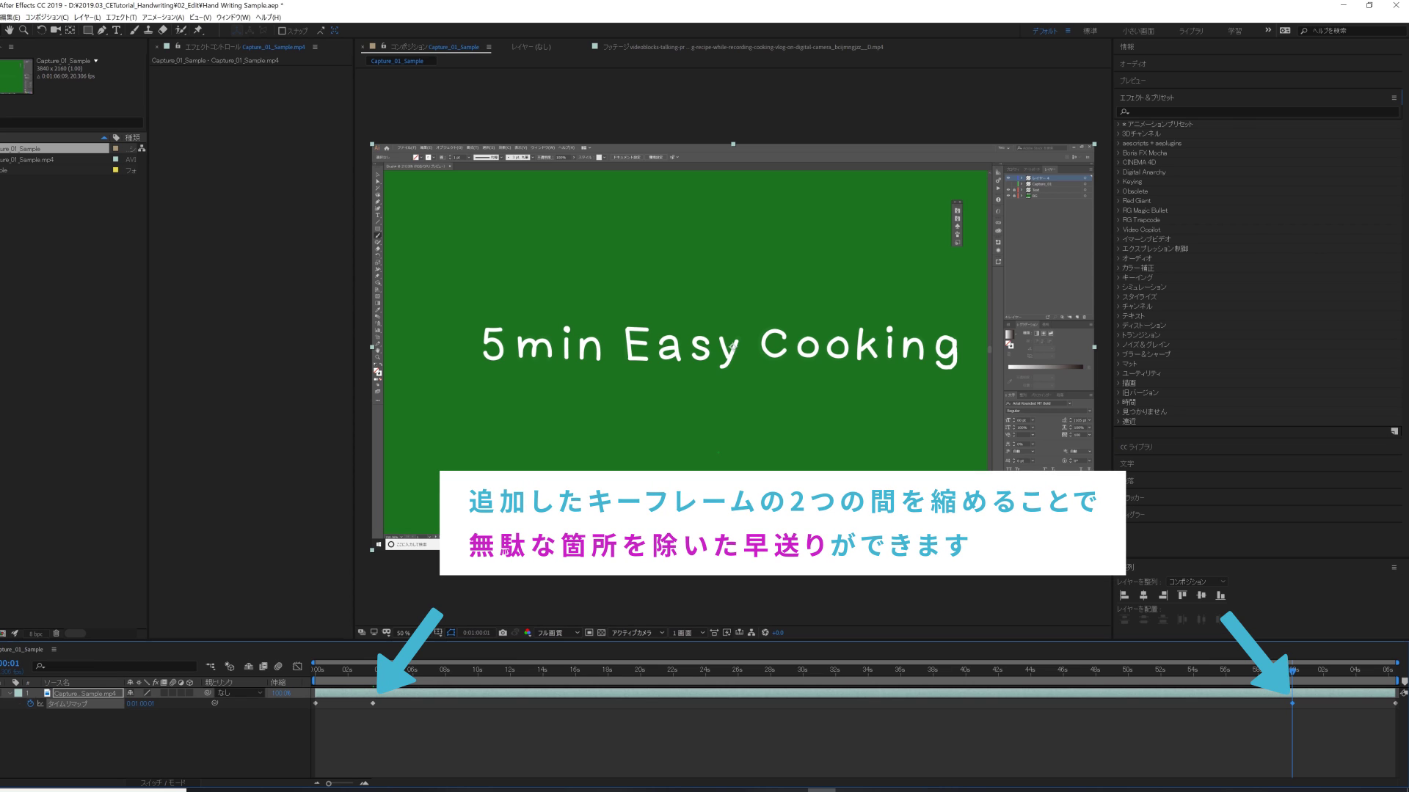
drag(1292, 704, 480, 703)
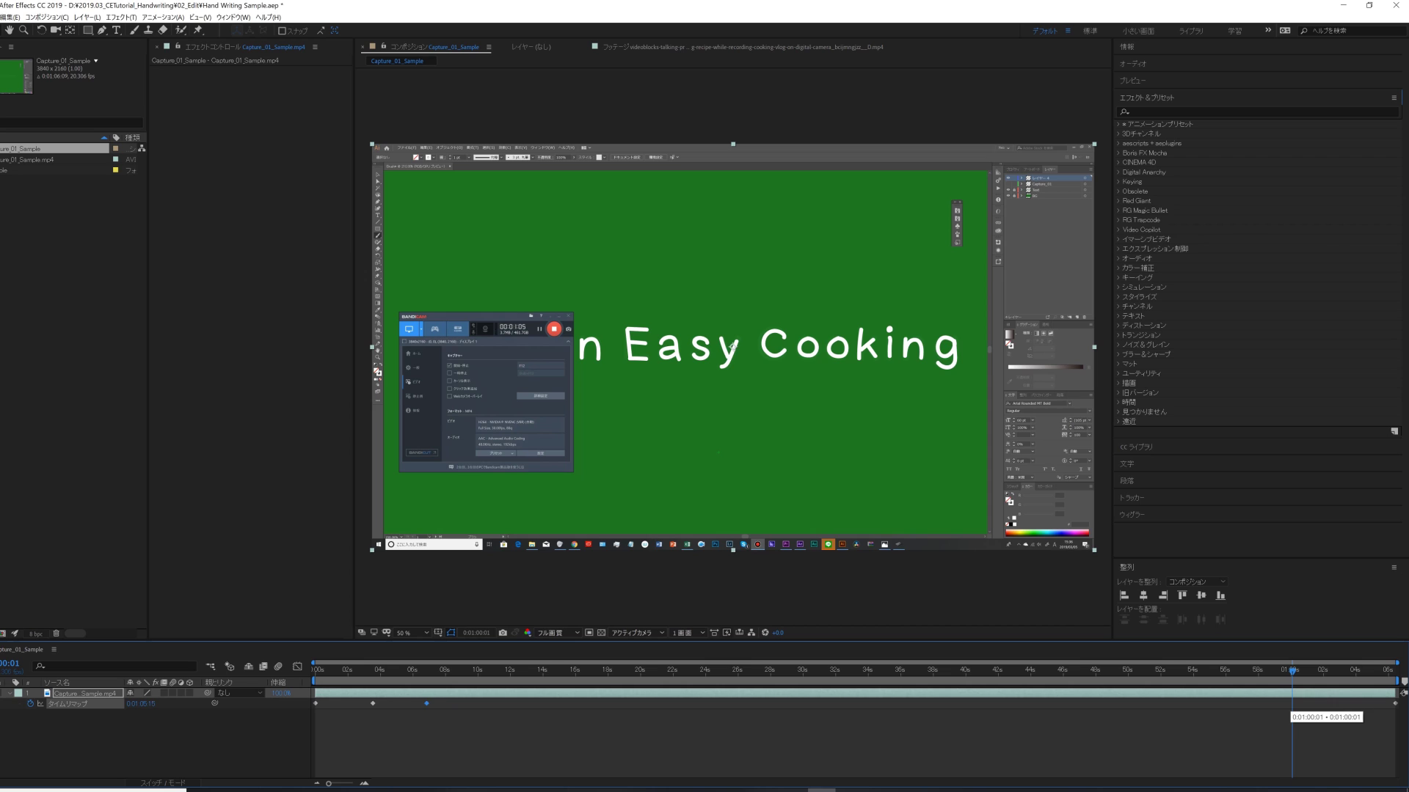
key(space)
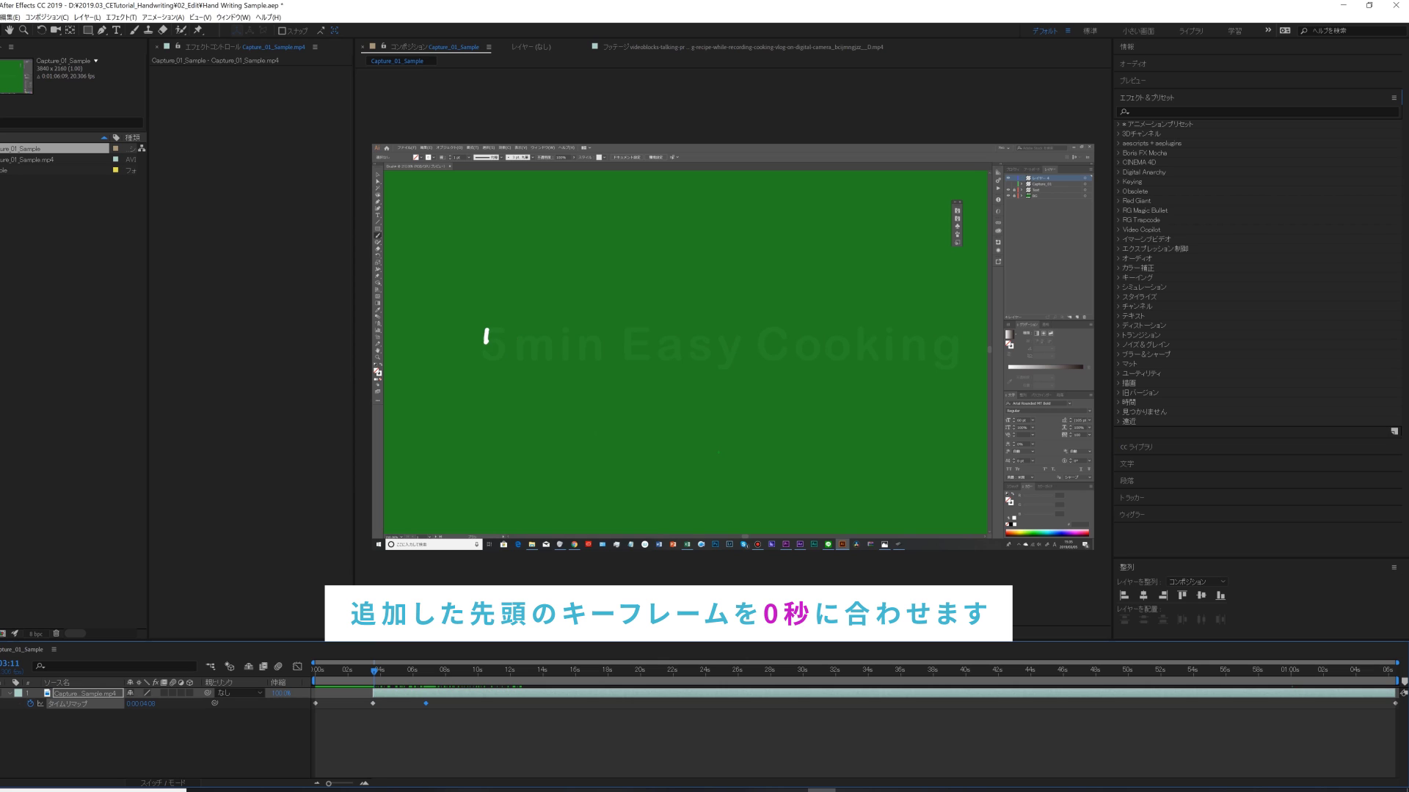
click(85, 693)
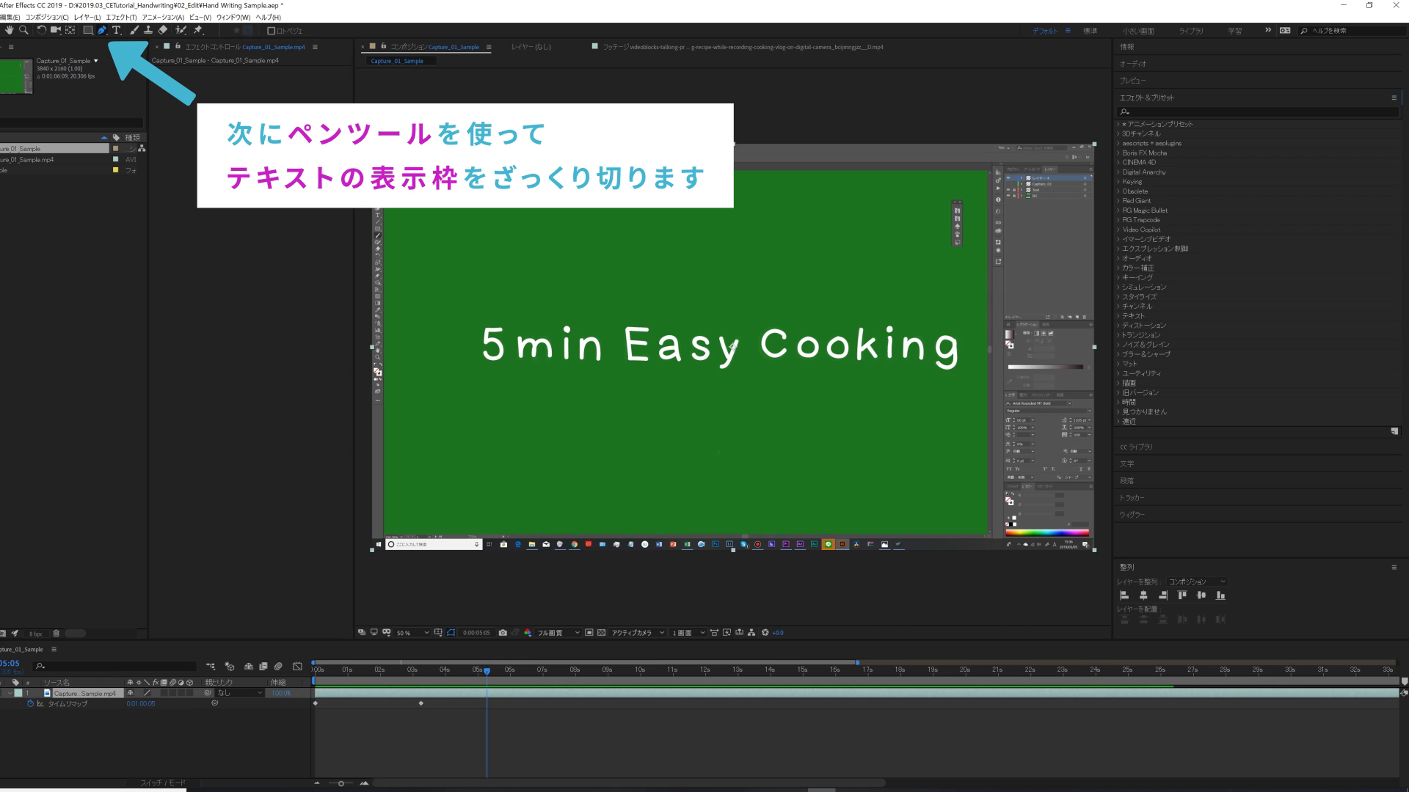
Draw a mask box around the '5min Easy Cooking' writing on the capture layer
click(469, 315)
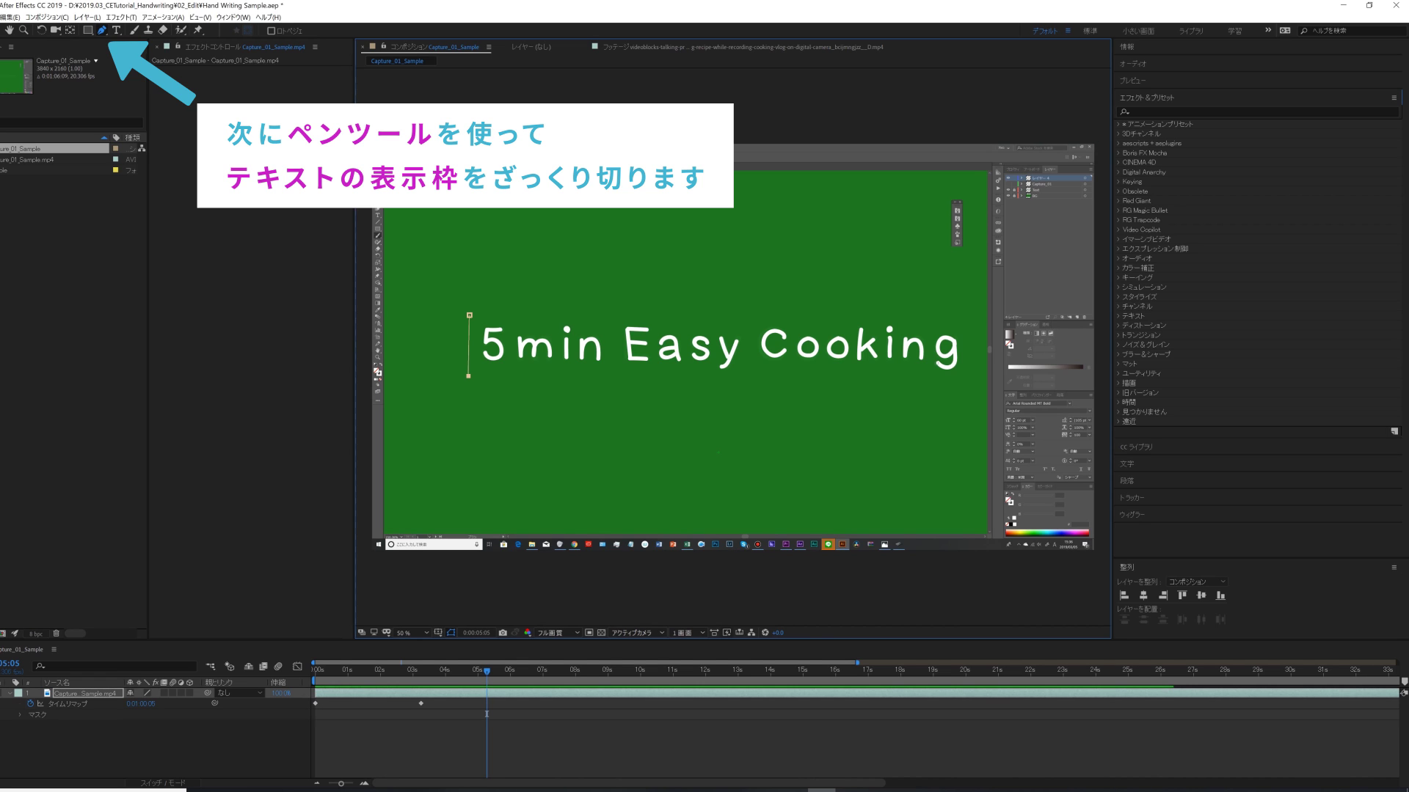
click(965, 381)
click(964, 311)
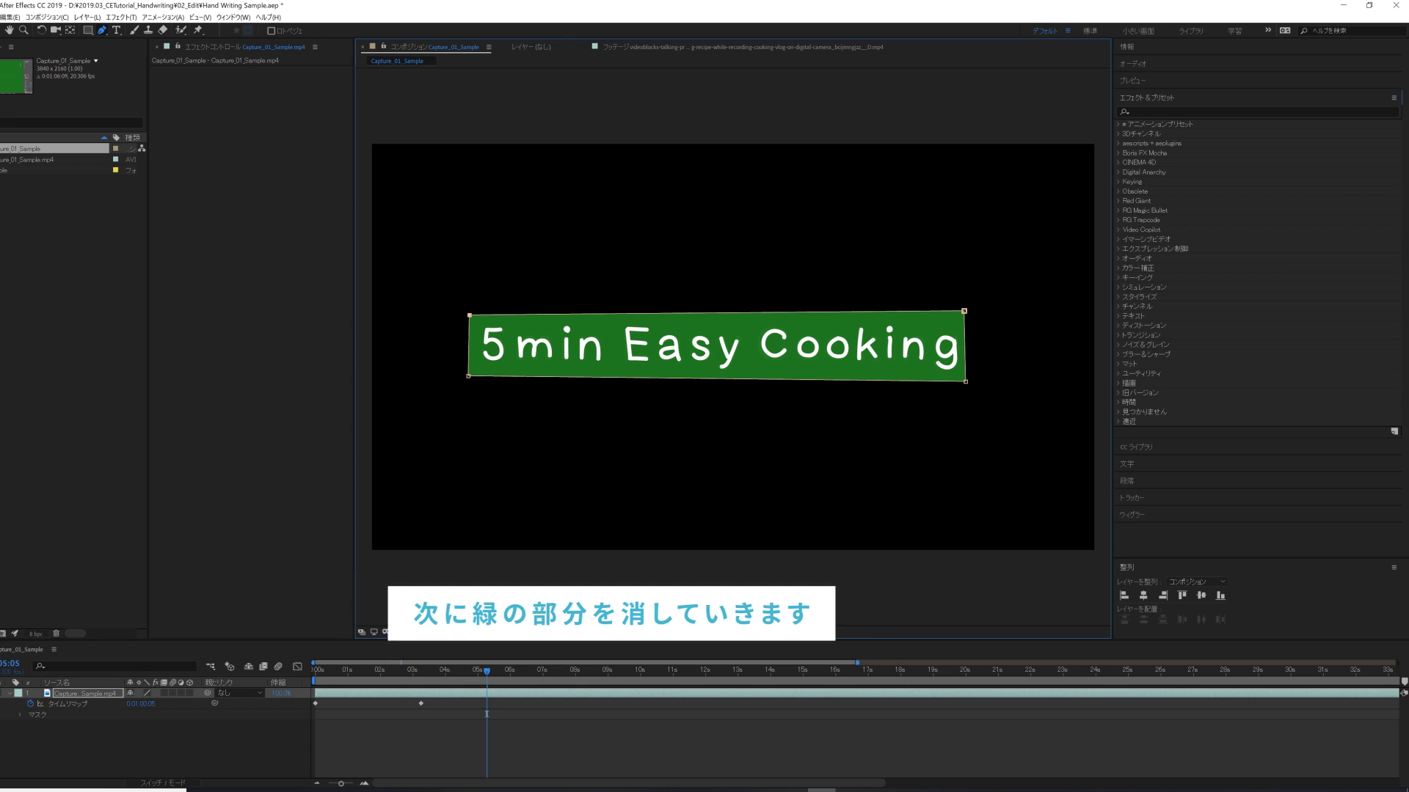
drag(339, 714, 428, 714)
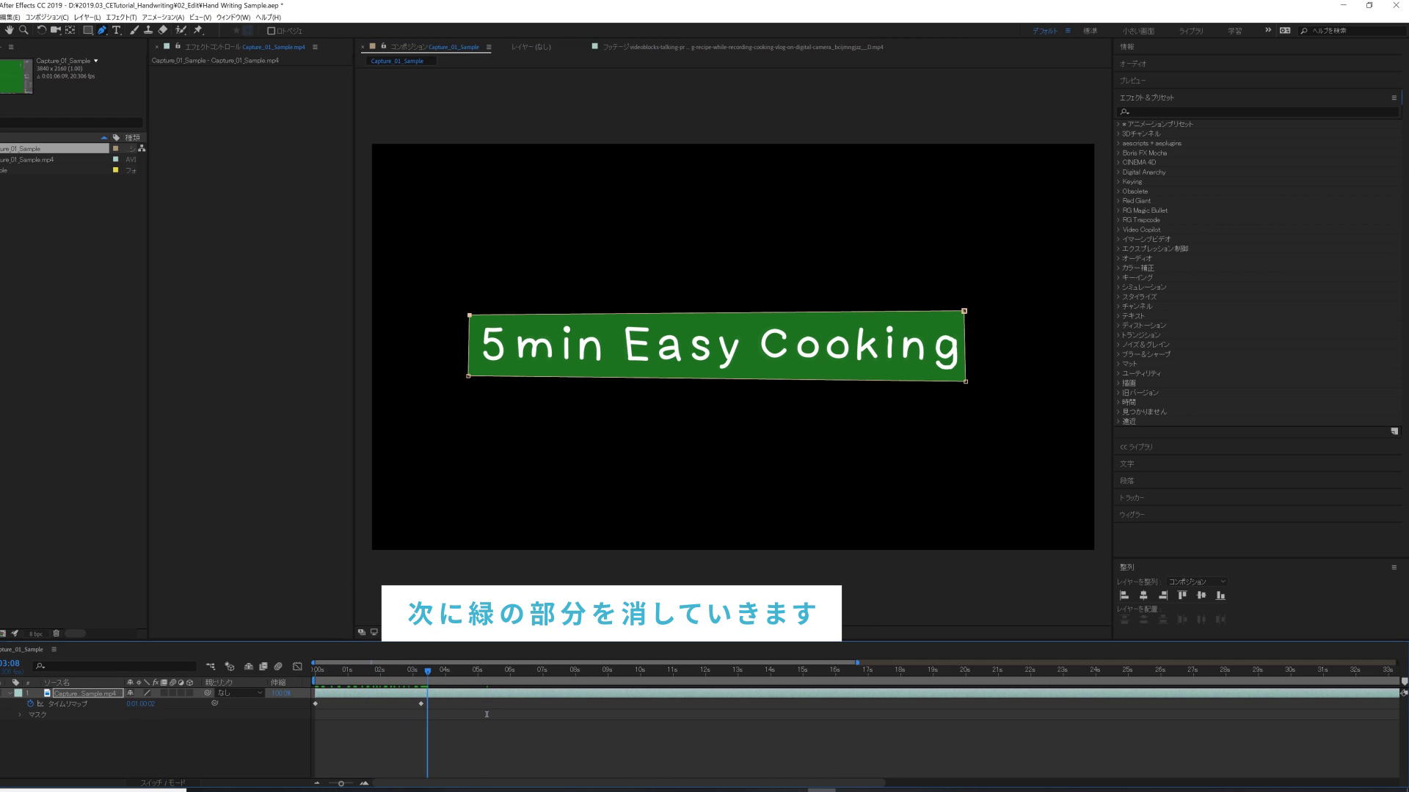
key(v)
click(733, 346)
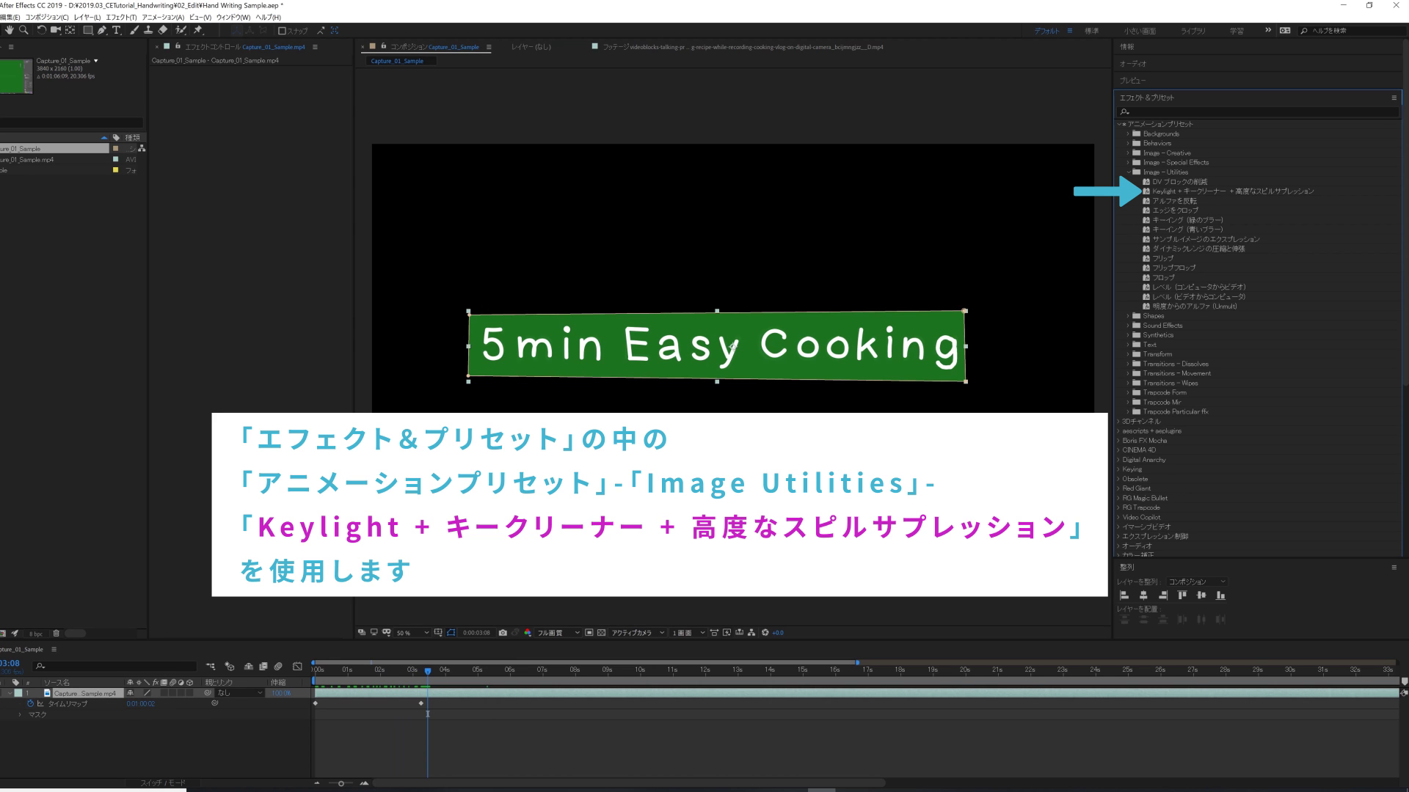
Apply the Keying preset and sample the green as Keylight's Screen Colour, showing transparency
click(1233, 191)
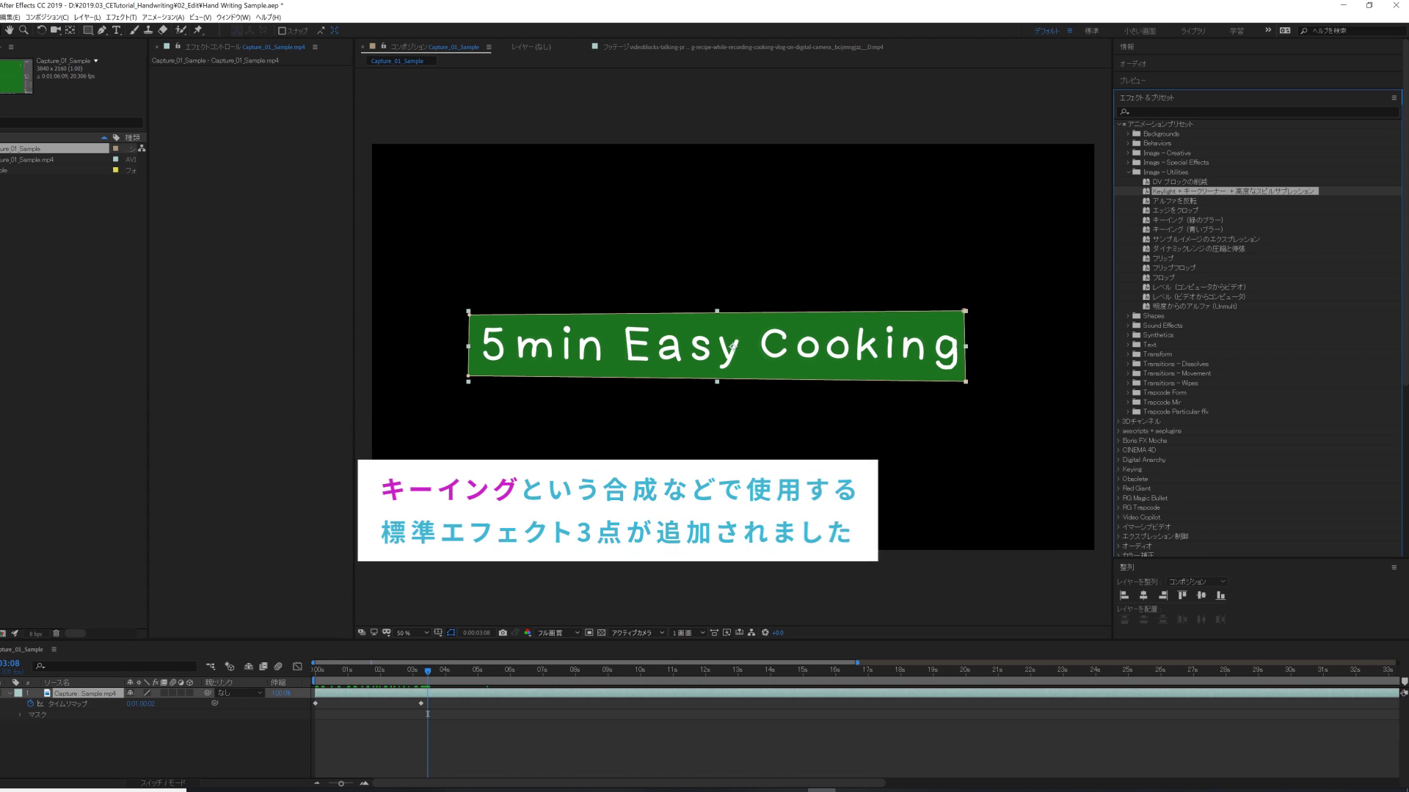
drag(733, 346, 733, 346)
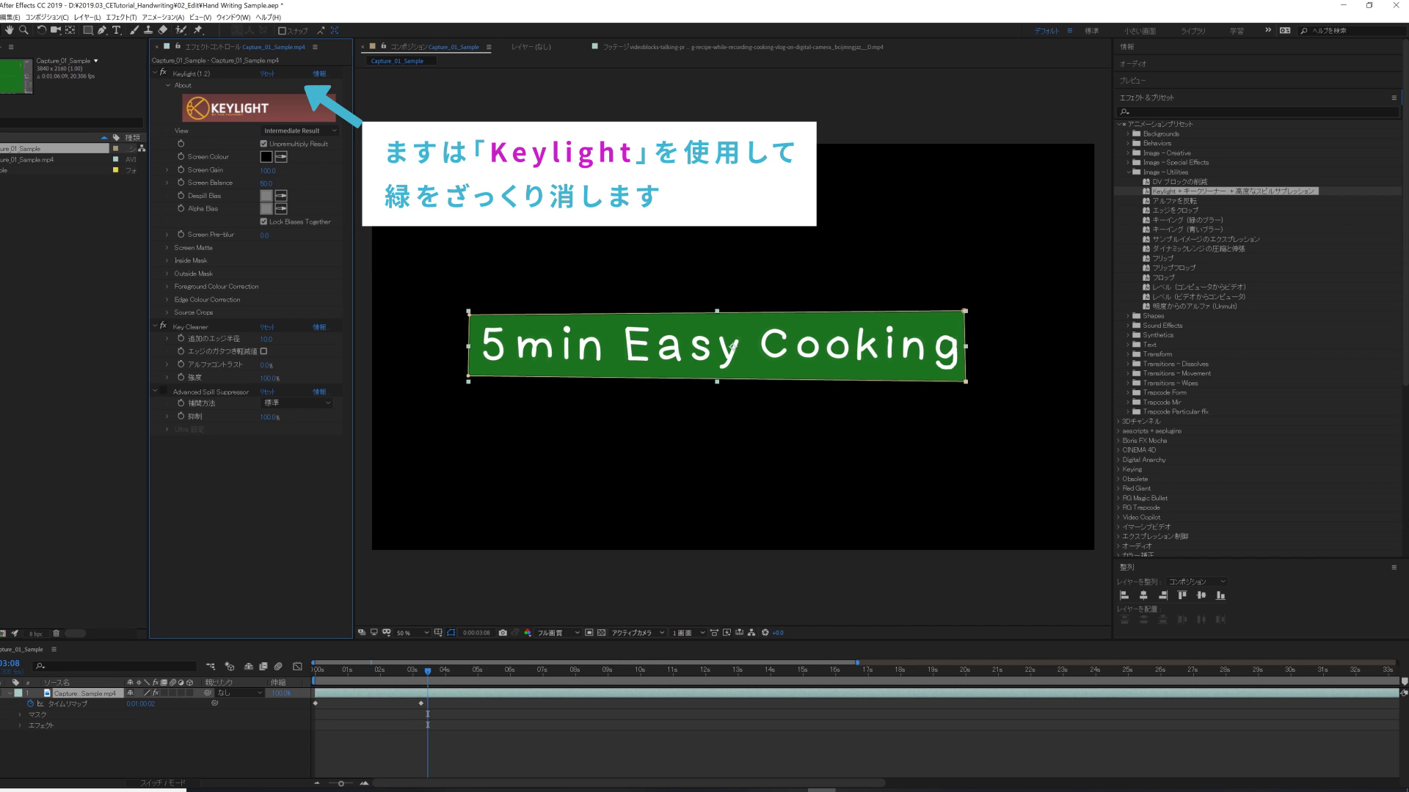
click(191, 74)
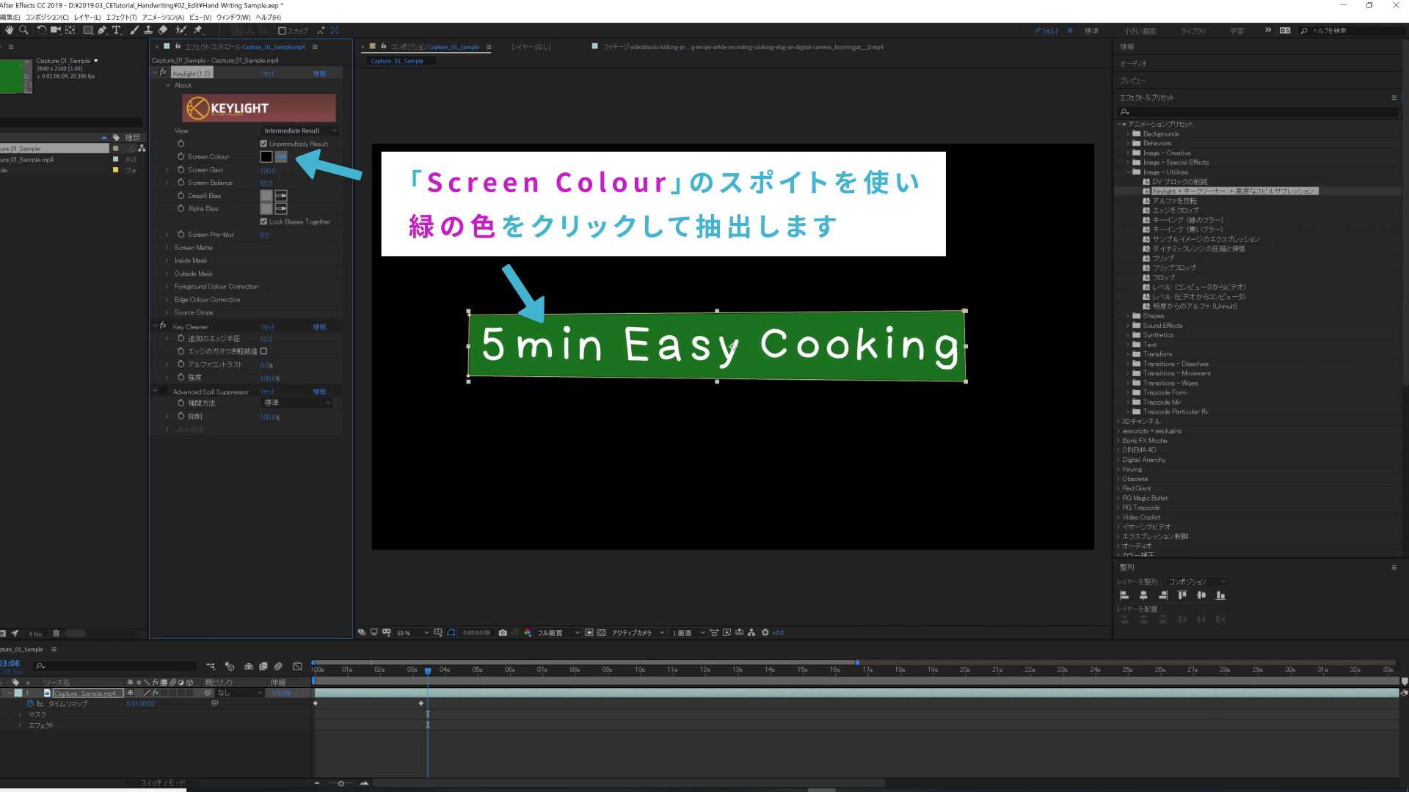
click(733, 346)
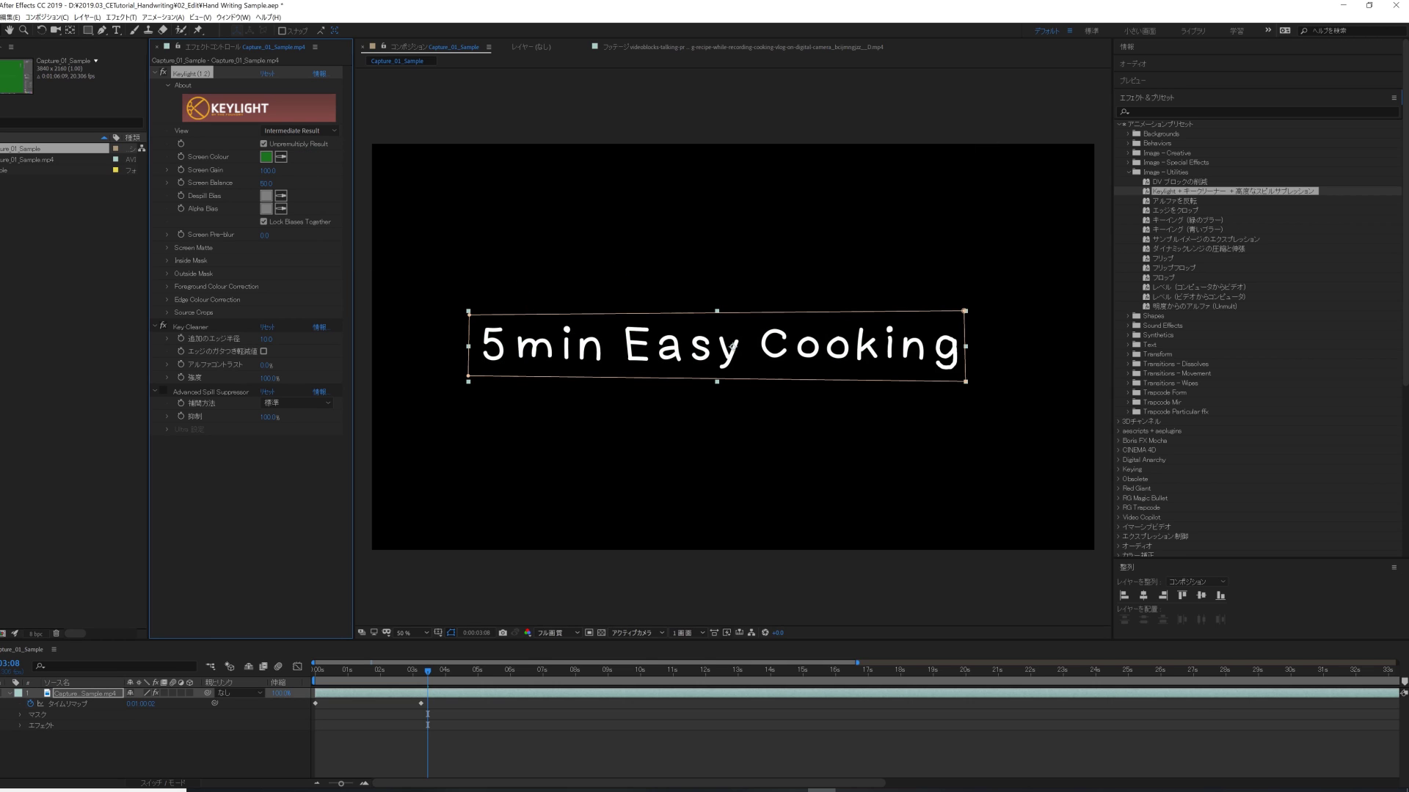
click(732, 347)
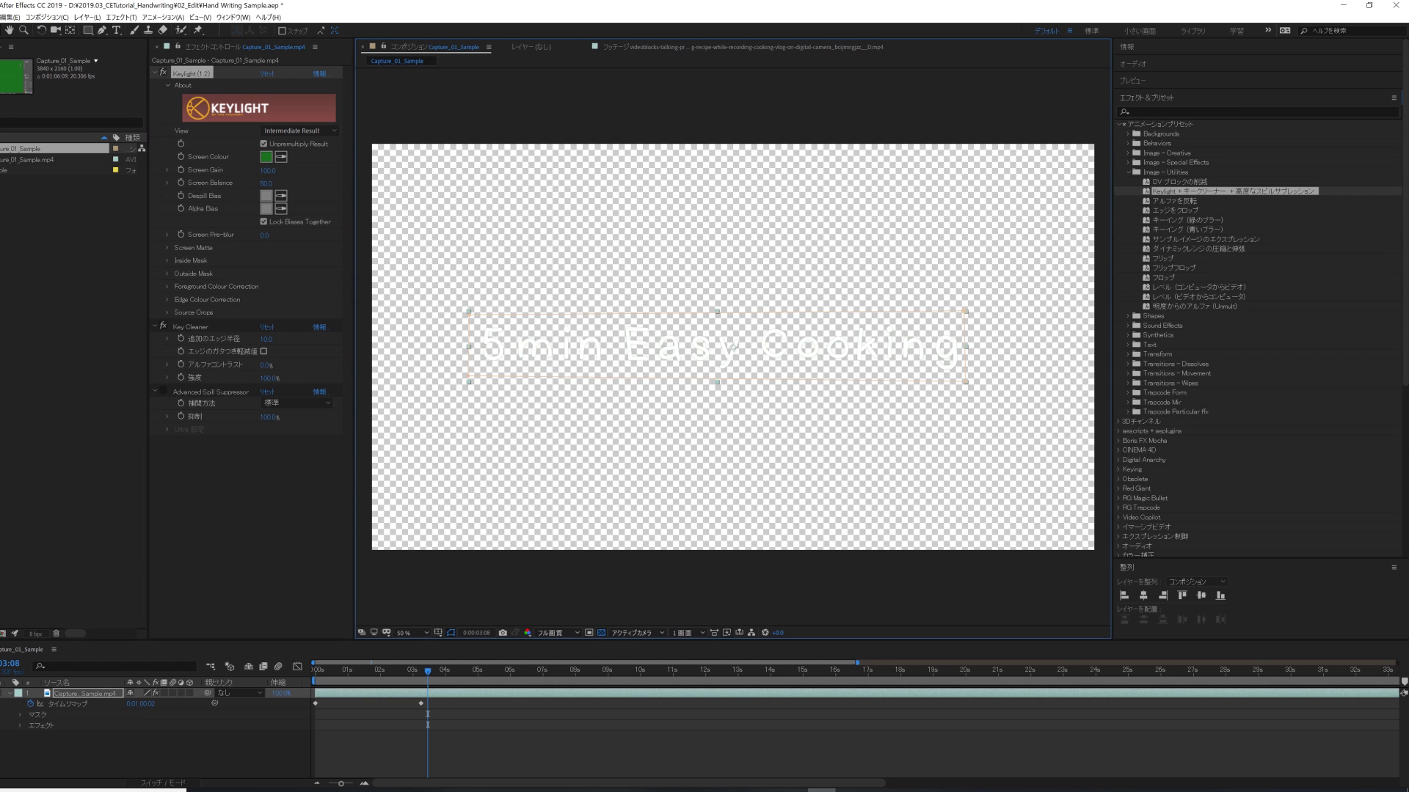
Zoom into the lettering and switch on Advanced Spill Suppressor to strip the green fringe
scroll(732, 347, up, 4)
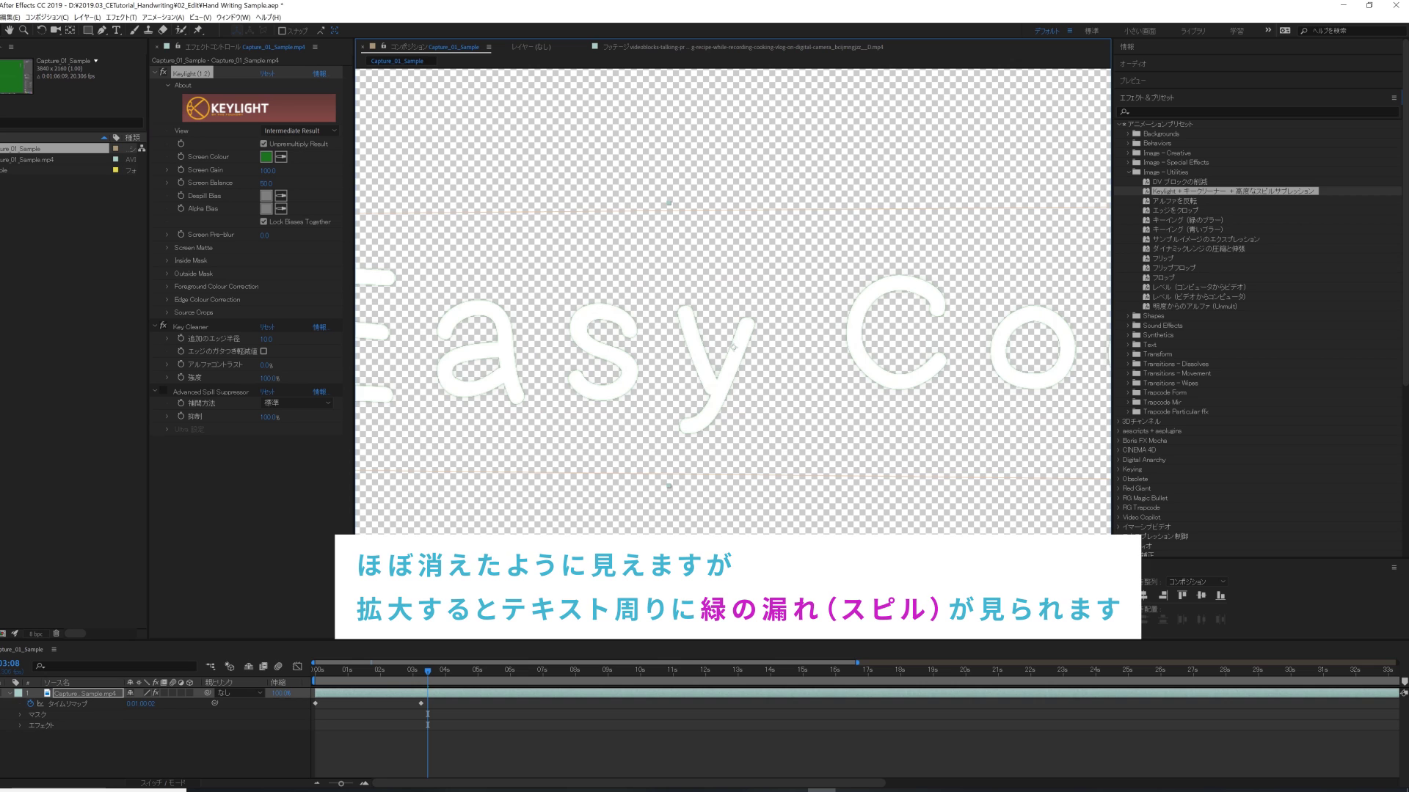
scroll(733, 347, up, 2)
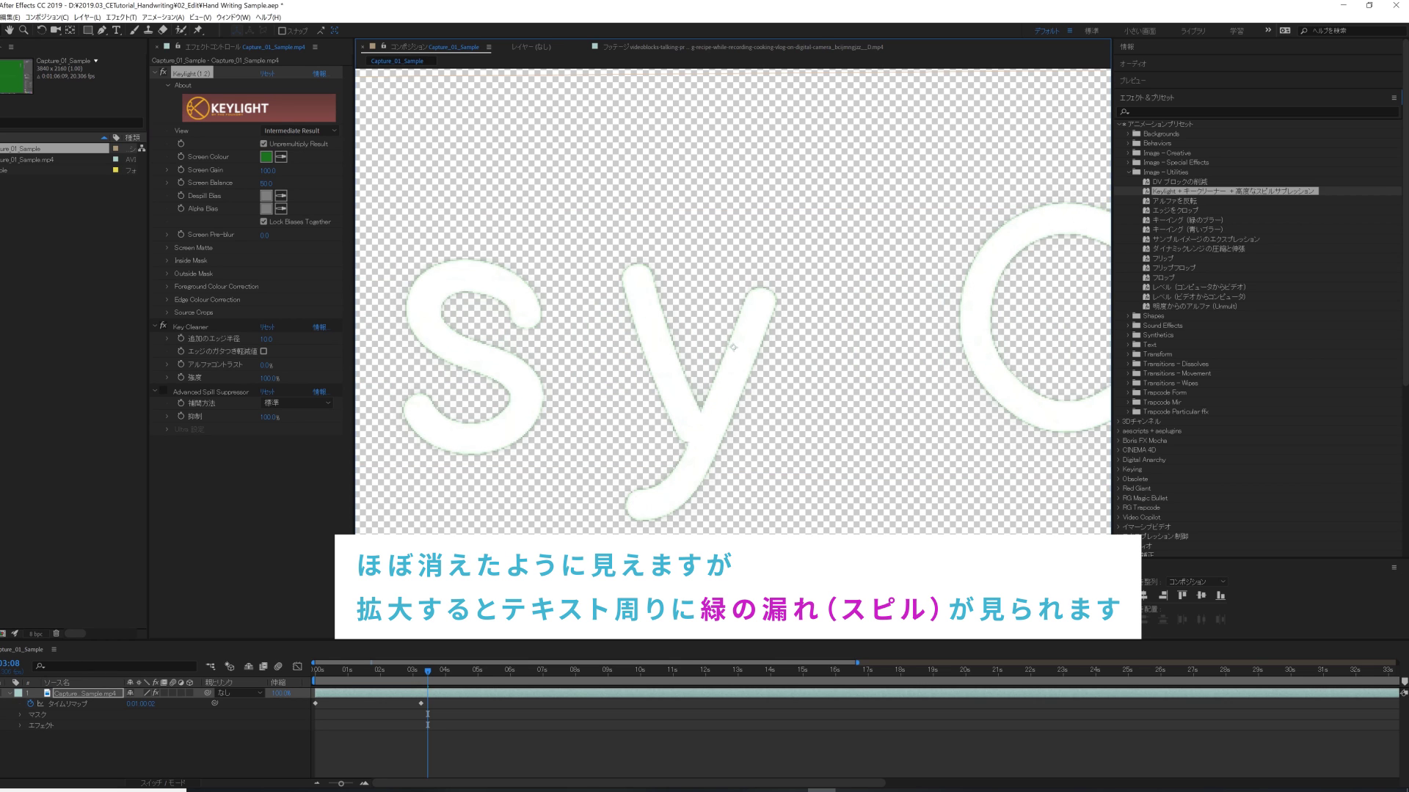
drag(732, 347, 868, 354)
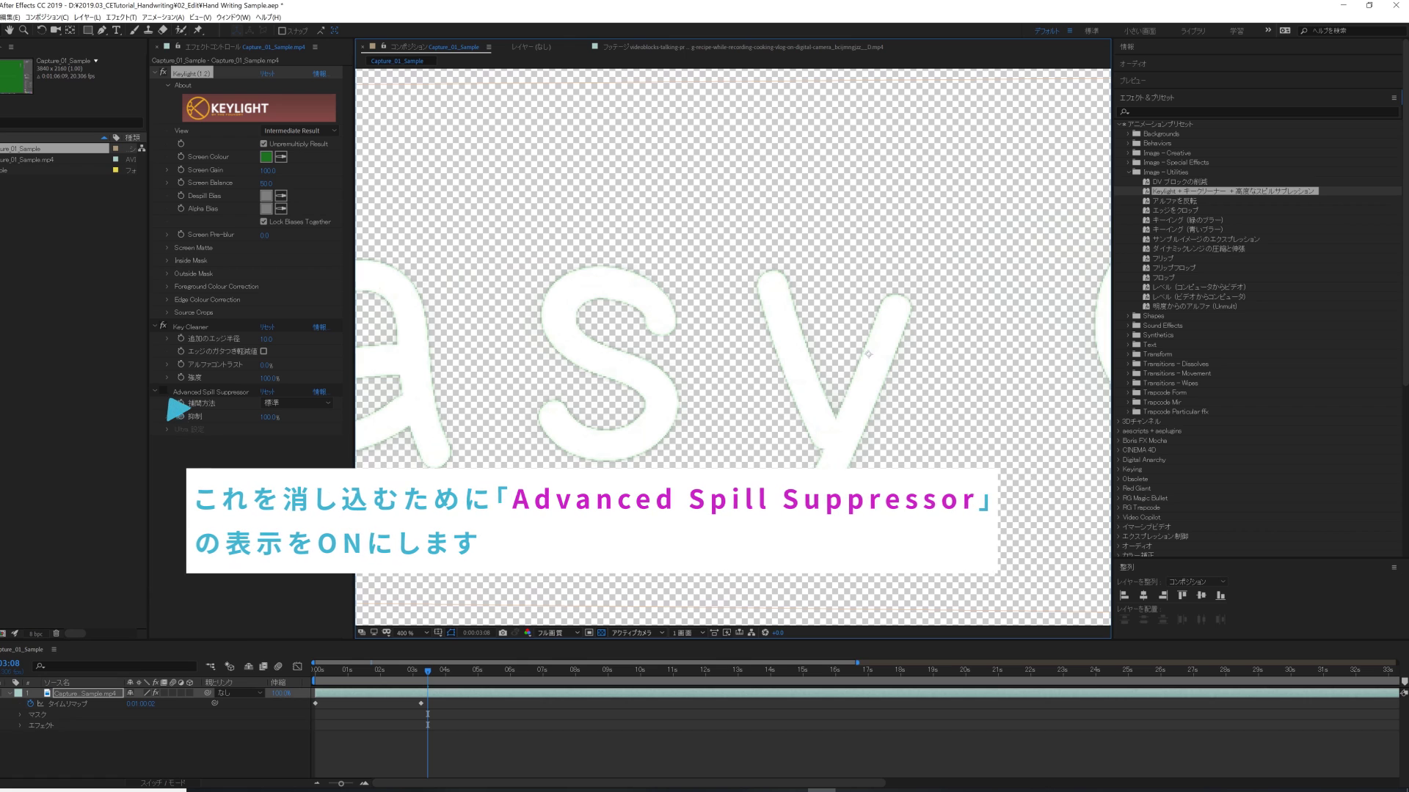
click(163, 390)
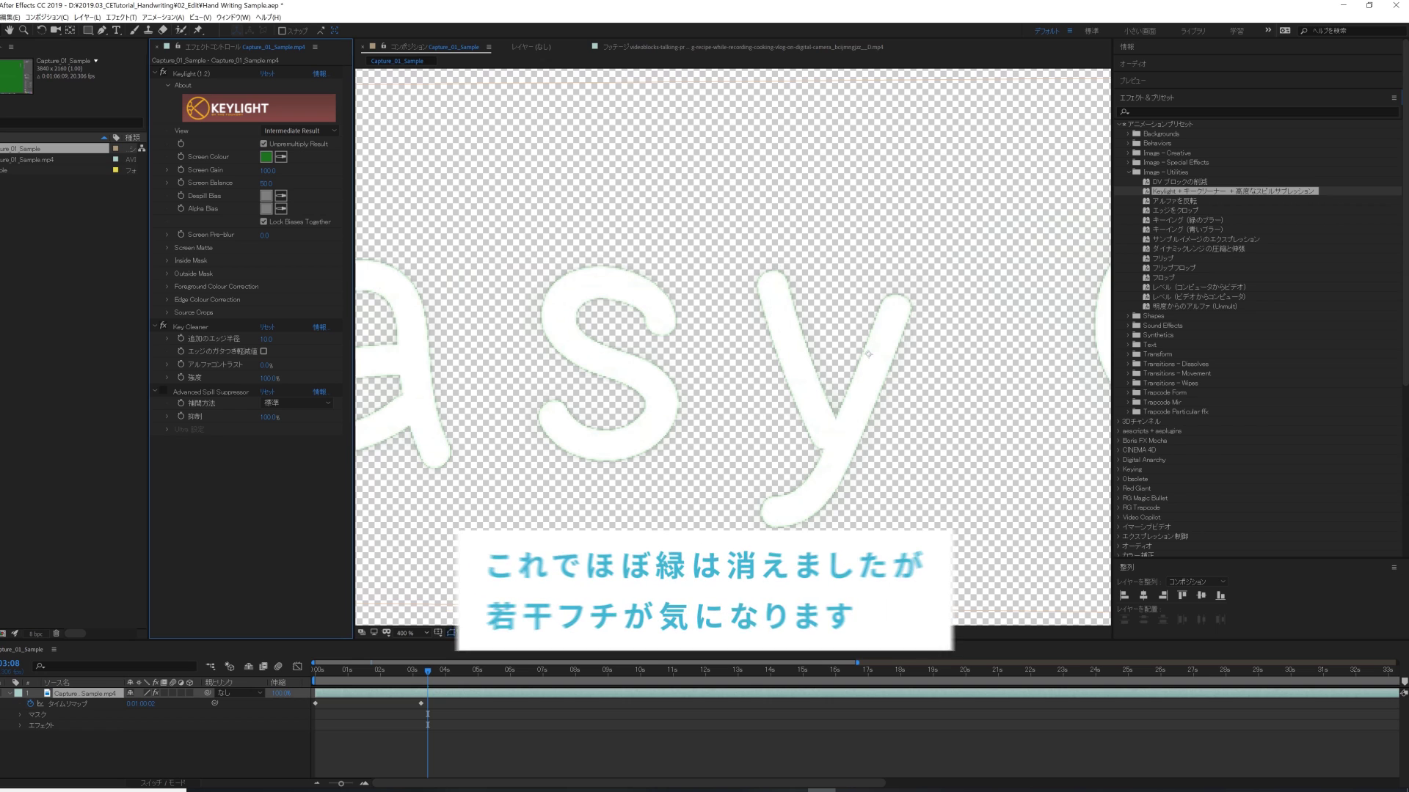
scroll(868, 354, down, 6)
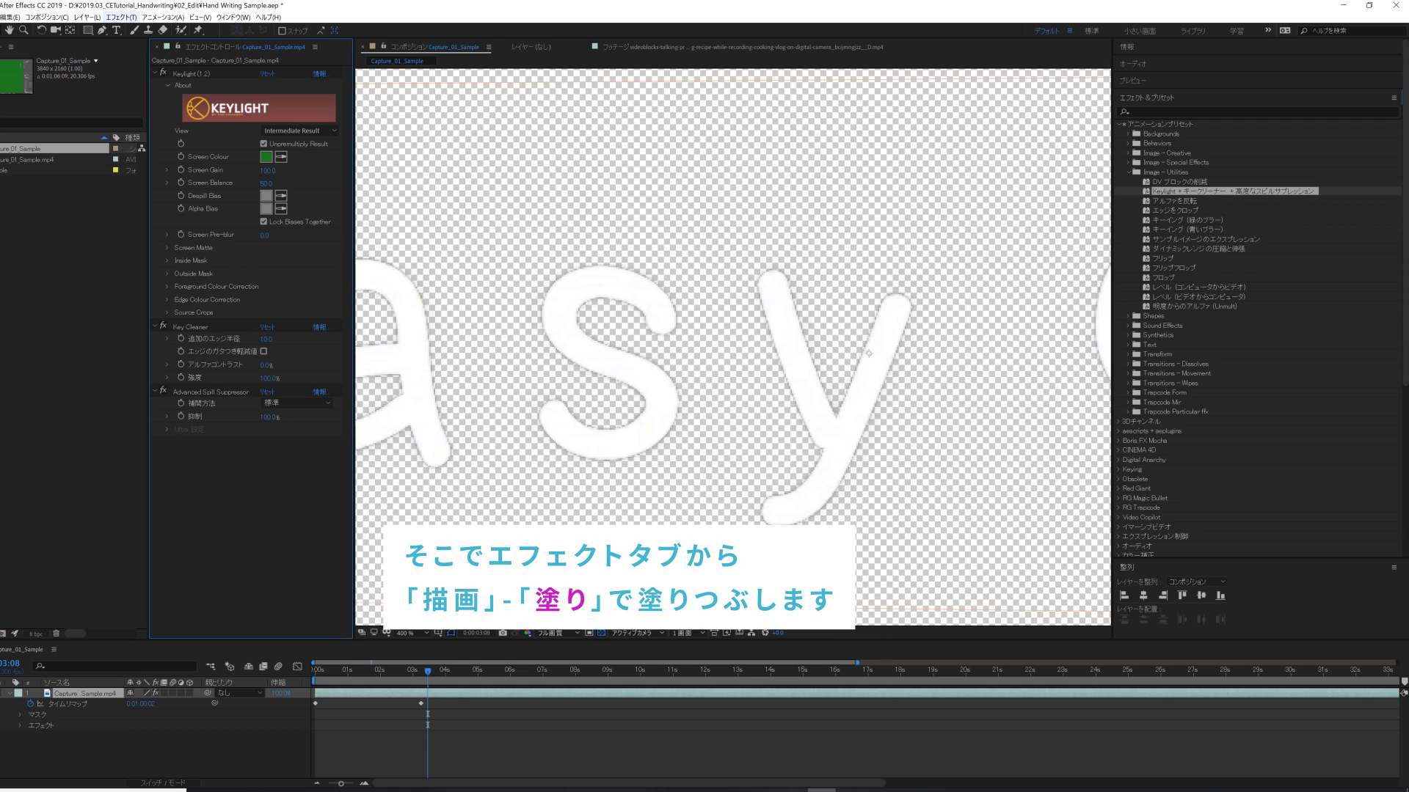
Add a Fill effect to the handwriting with the colour set to white (FFFFFF)
click(121, 17)
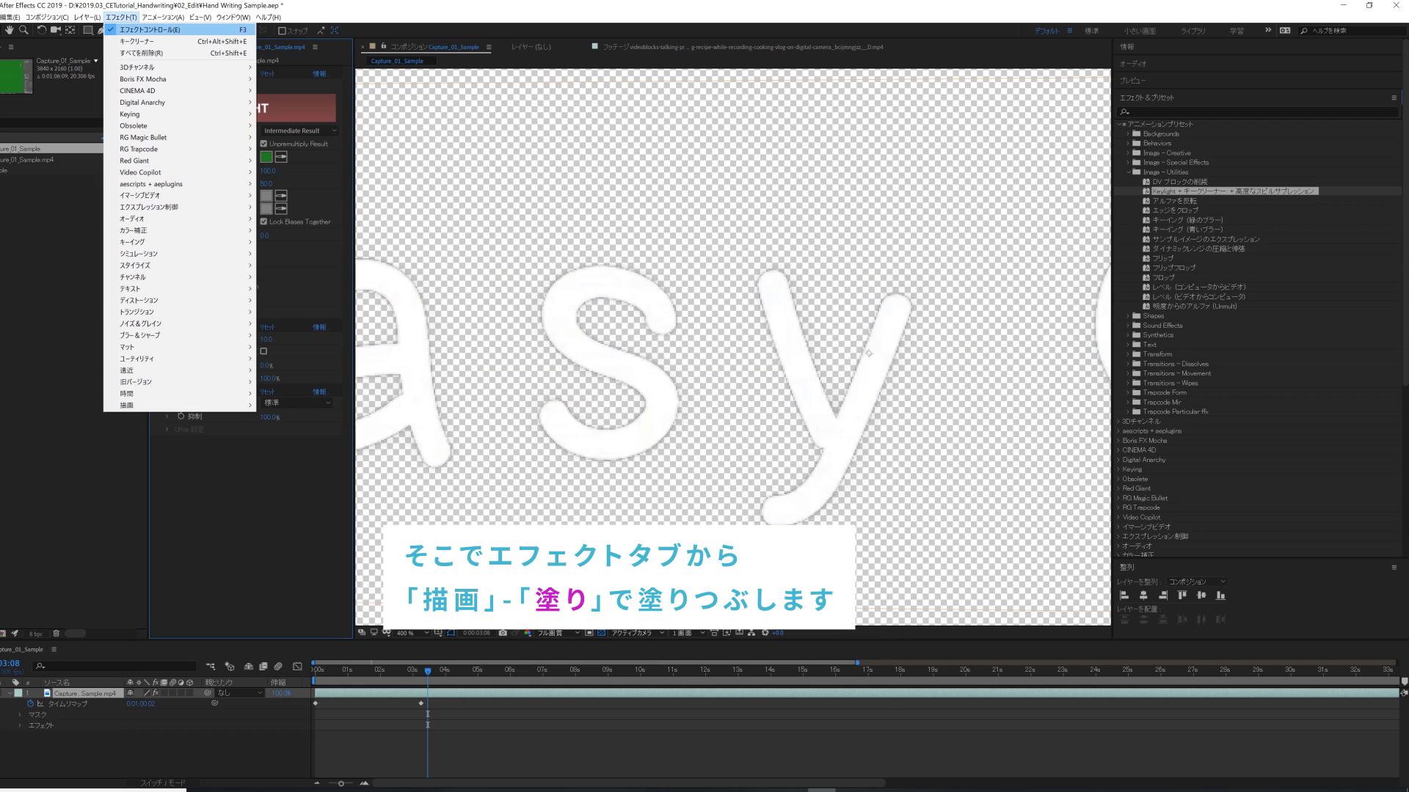
mouse_move(184, 405)
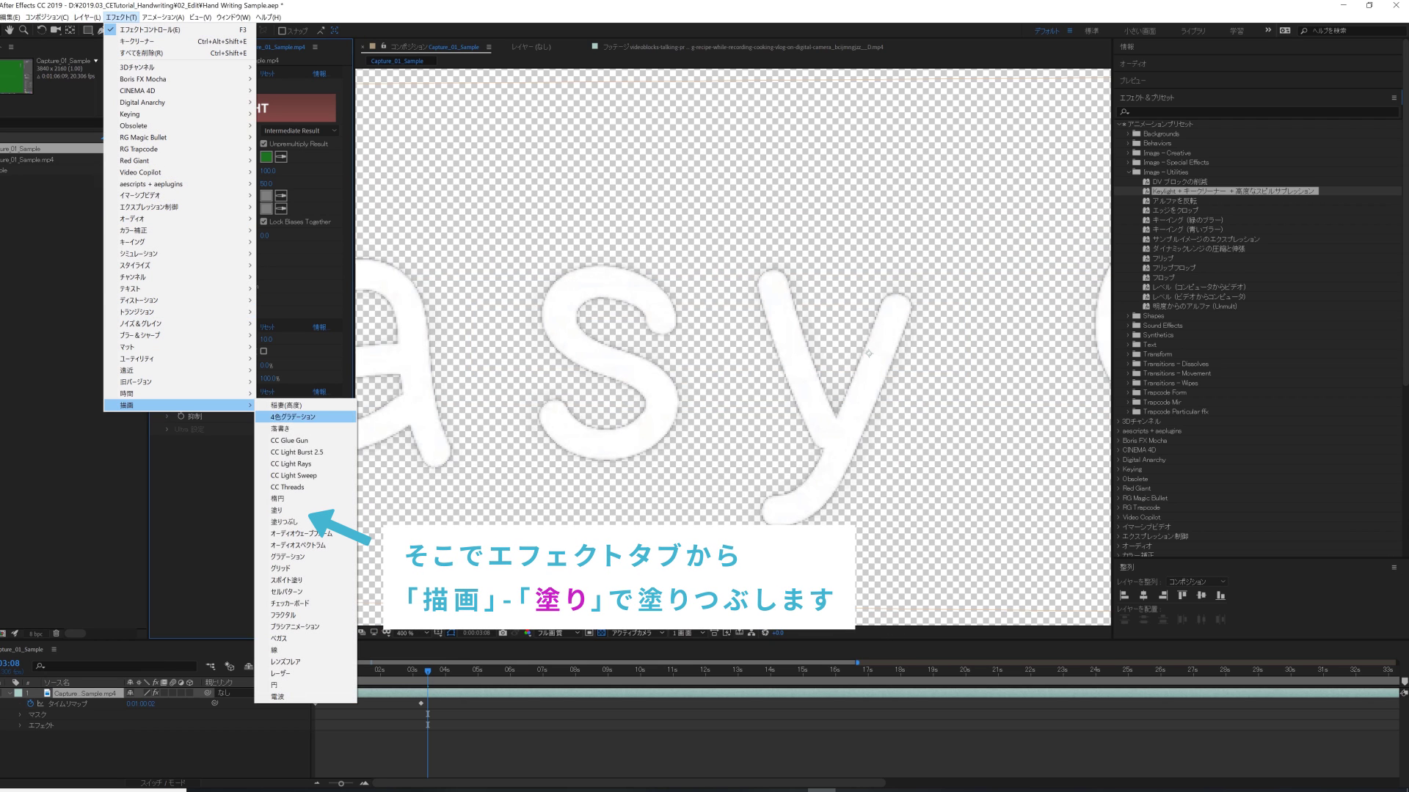
click(283, 510)
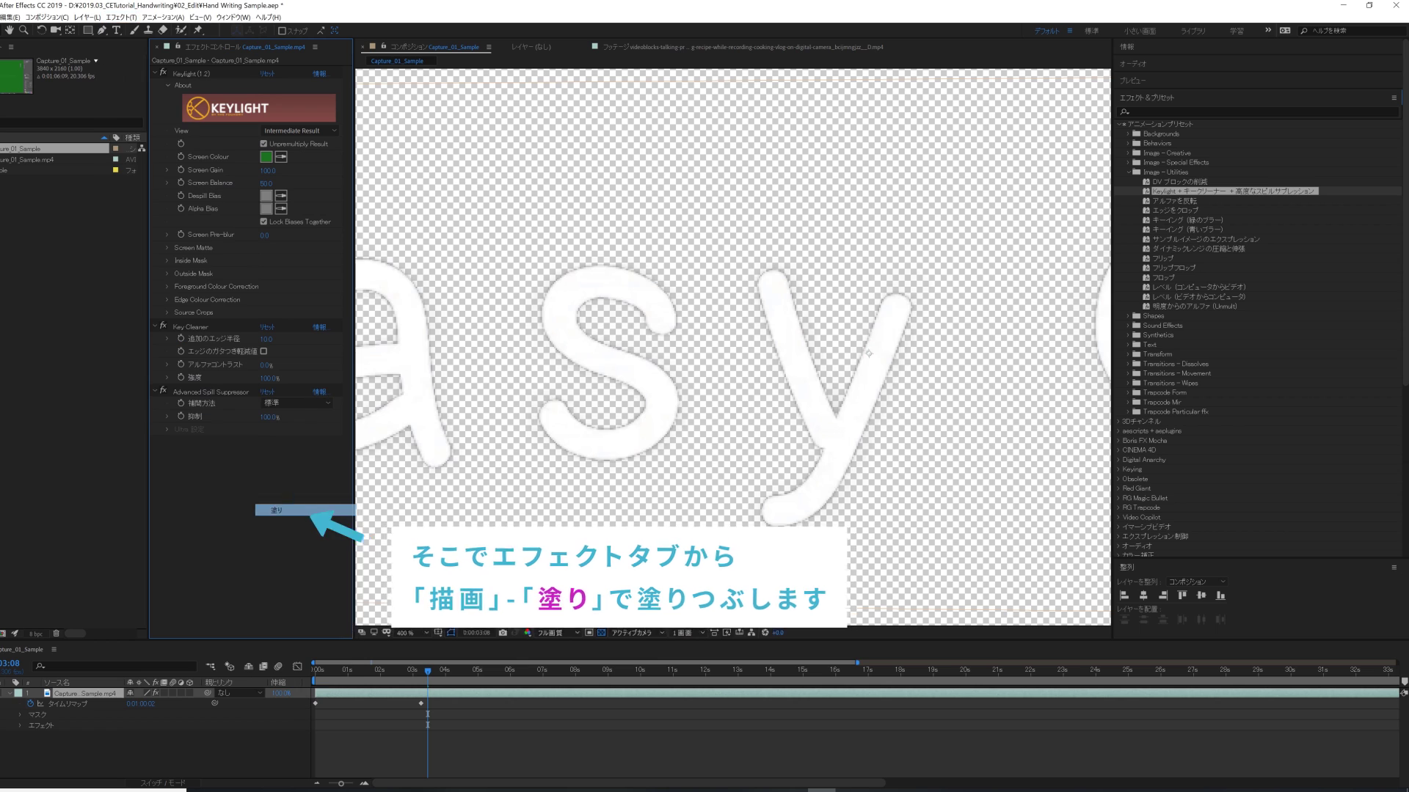
click(266, 480)
click(79, 269)
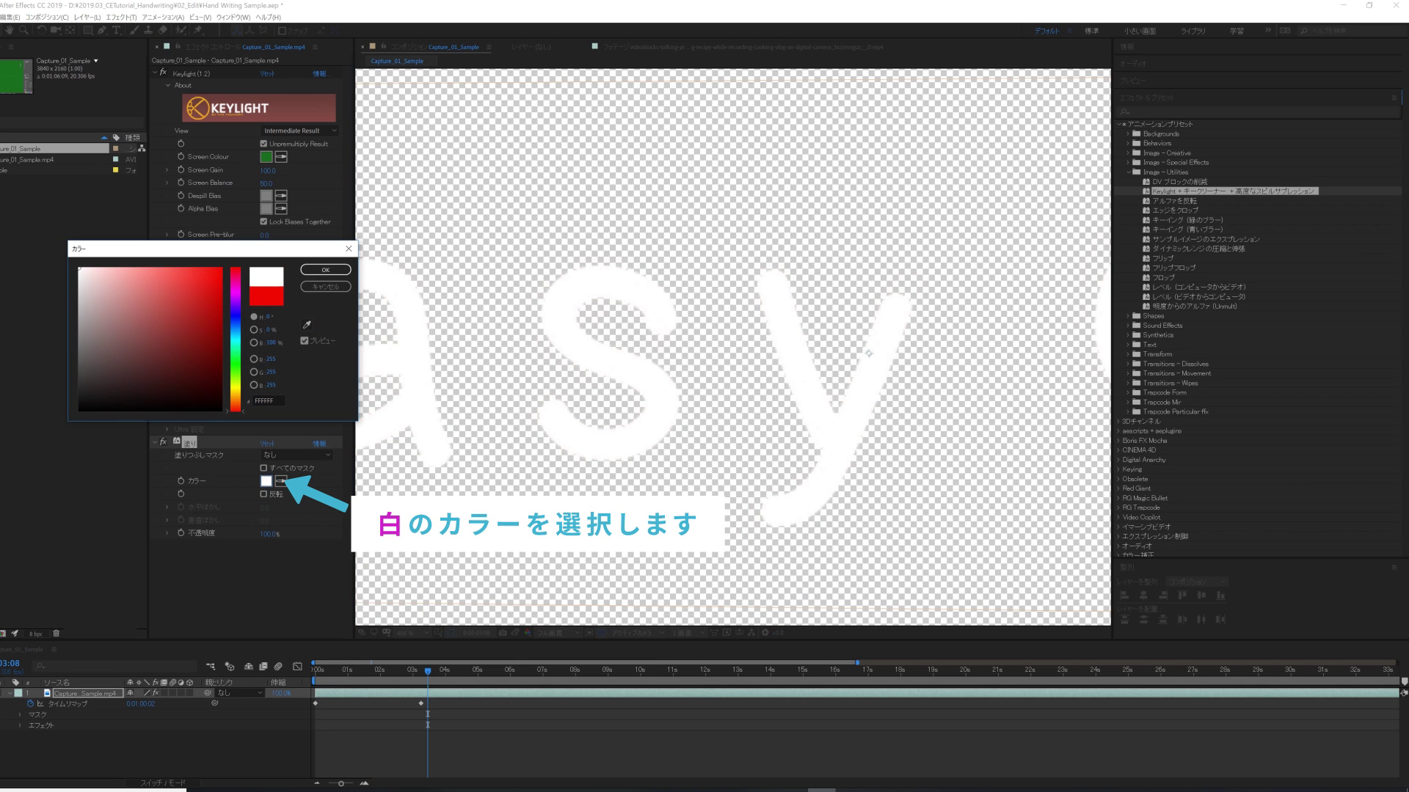
click(325, 270)
Deselect the layer and preview the white lettering playback
scroll(868, 353, down, 2)
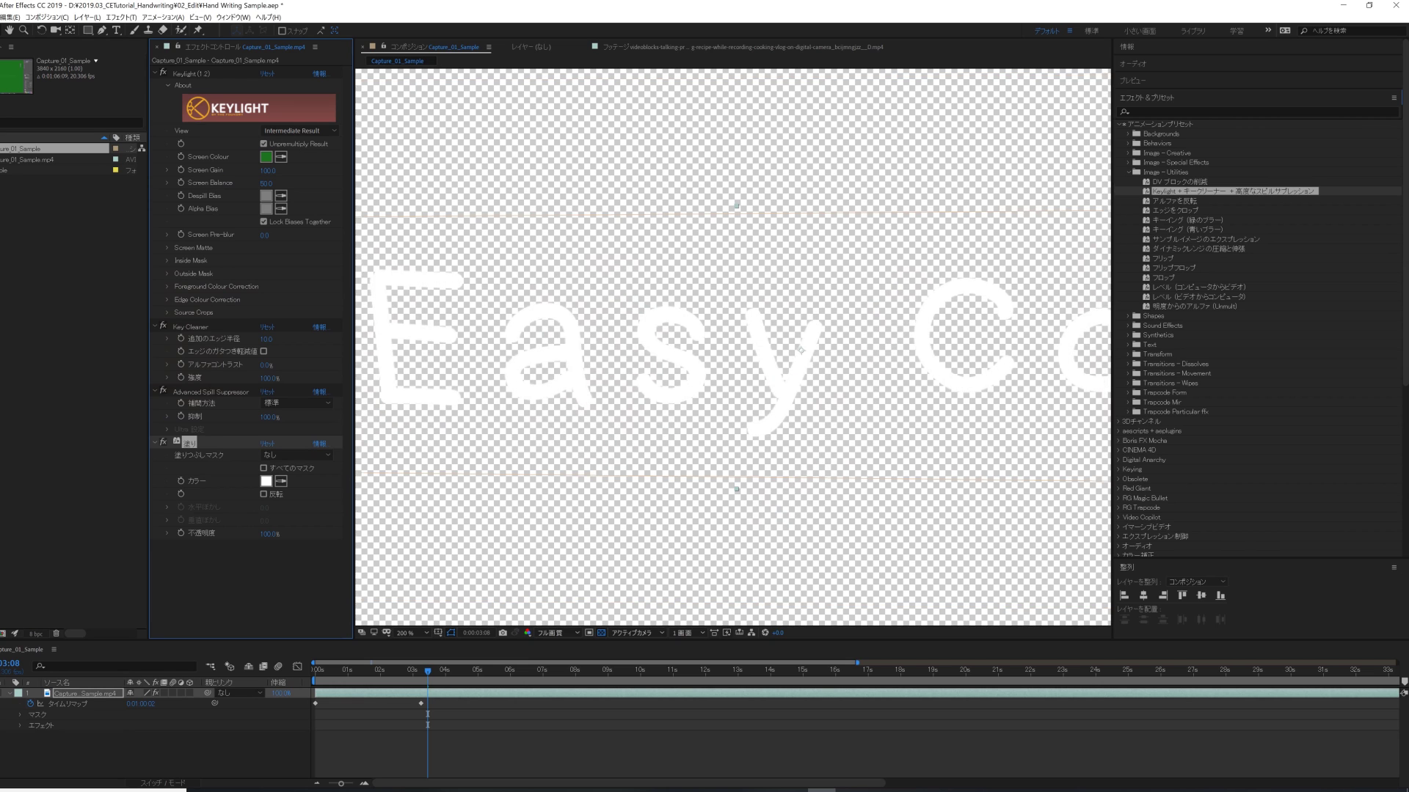
scroll(765, 348, down, 2)
scroll(765, 348, down, 1)
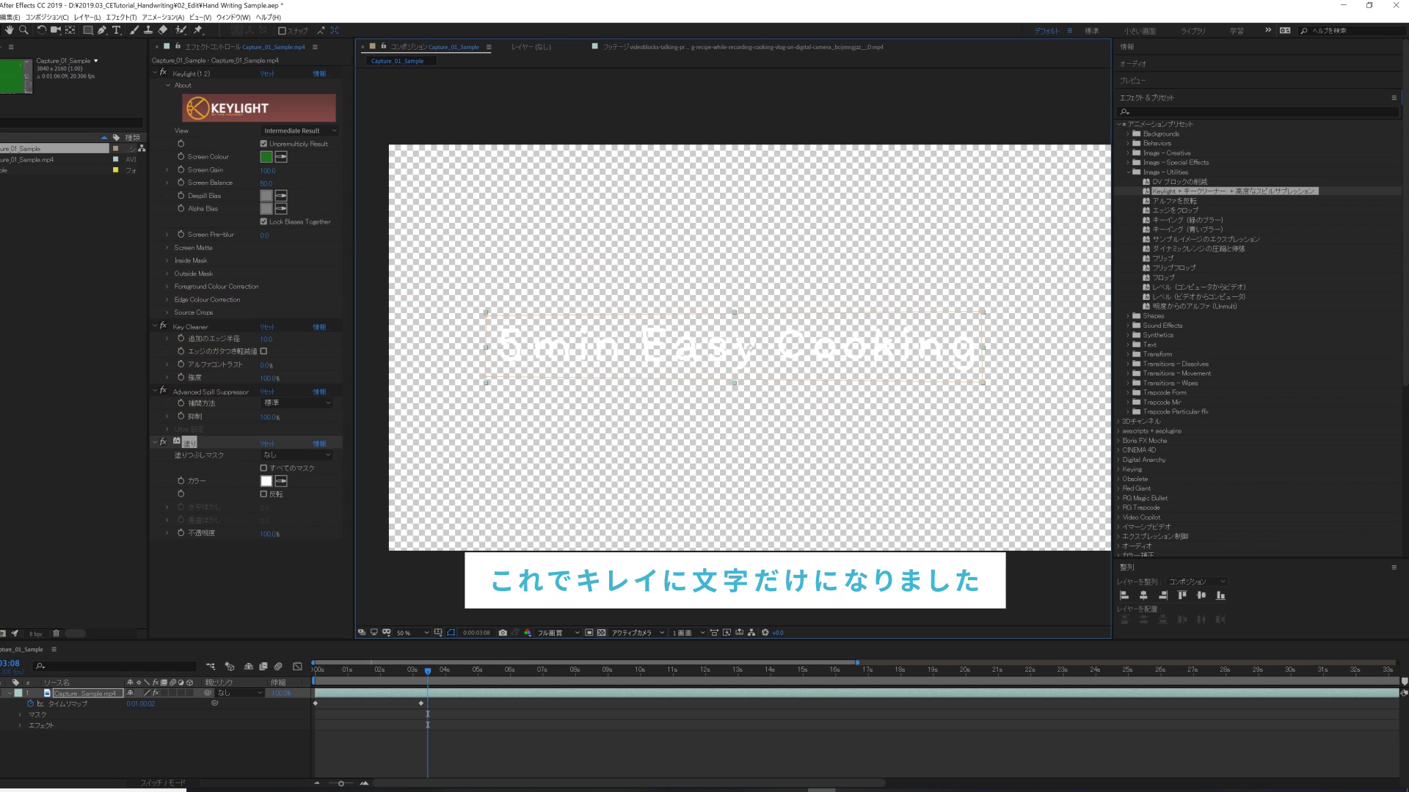
key(F2)
key(space)
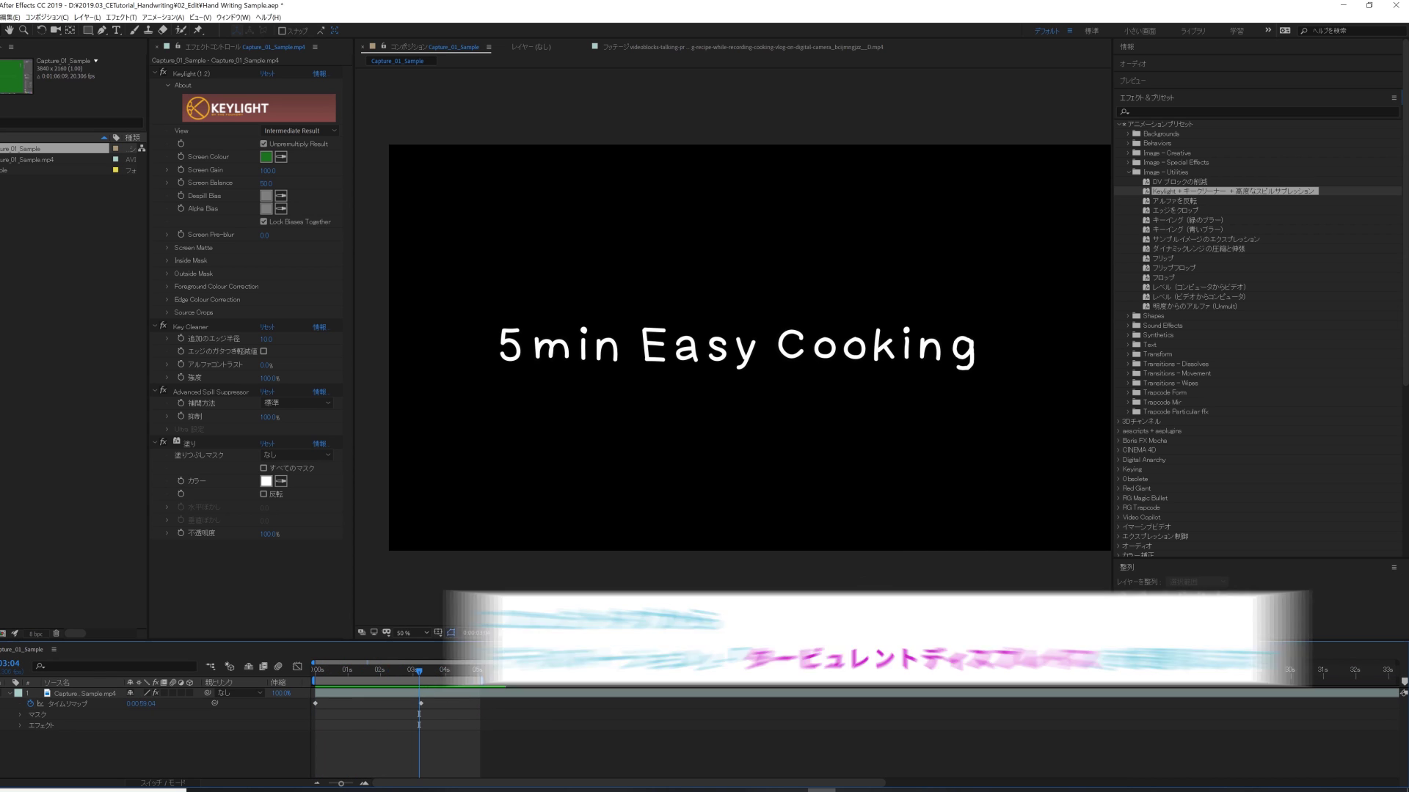
Add a Turbulent Displace effect to the handwriting with Amount 10
click(748, 345)
key(alt+t)
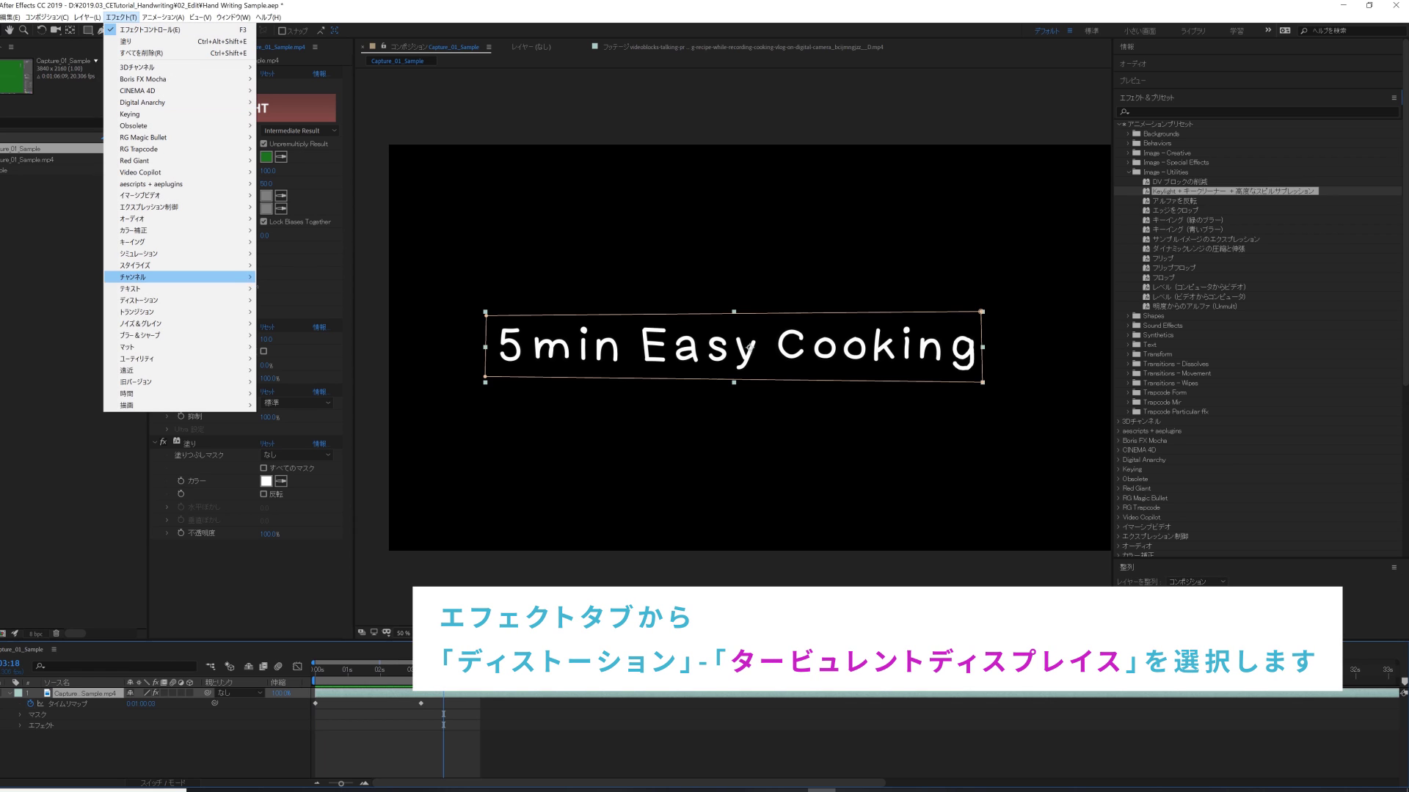
mouse_move(147, 300)
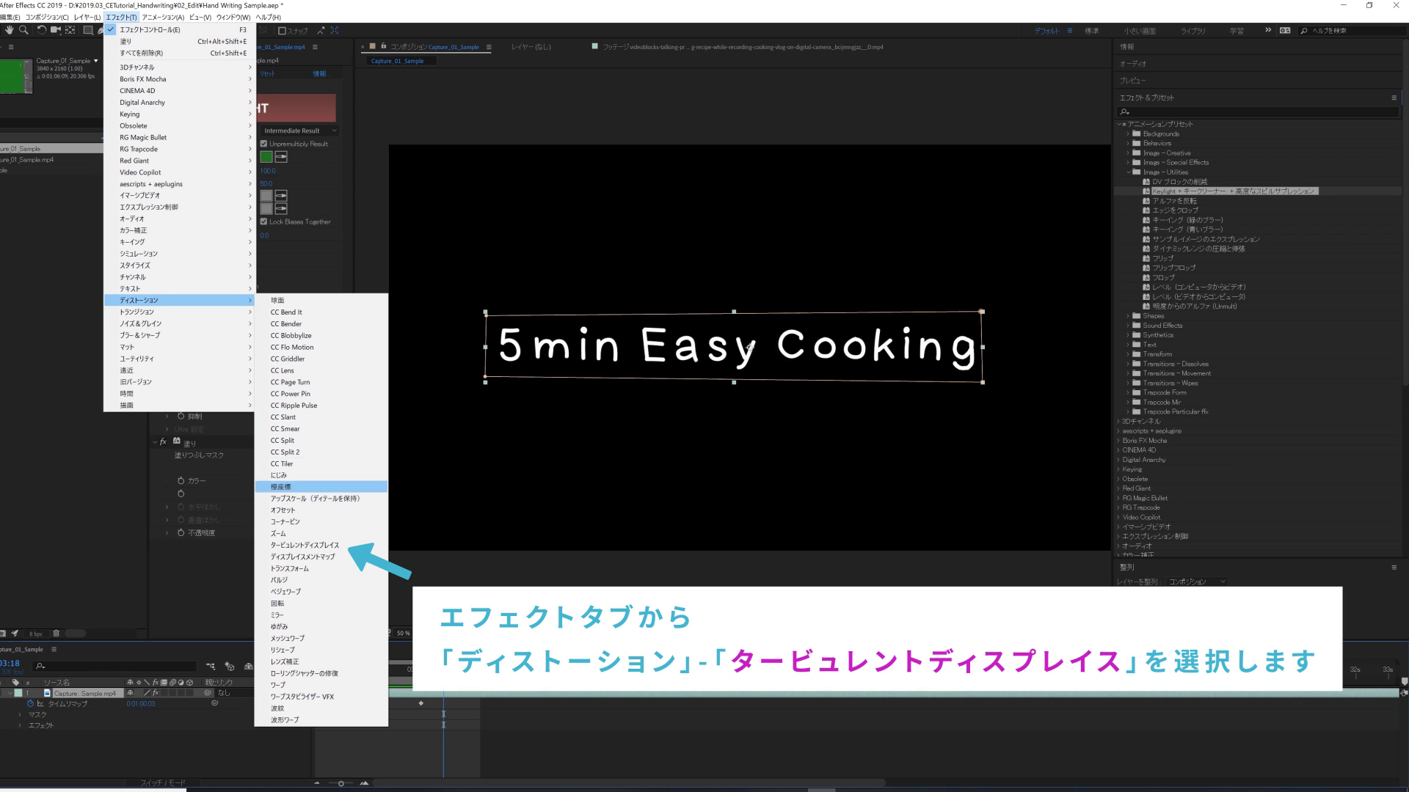
click(304, 545)
click(267, 507)
text(10)
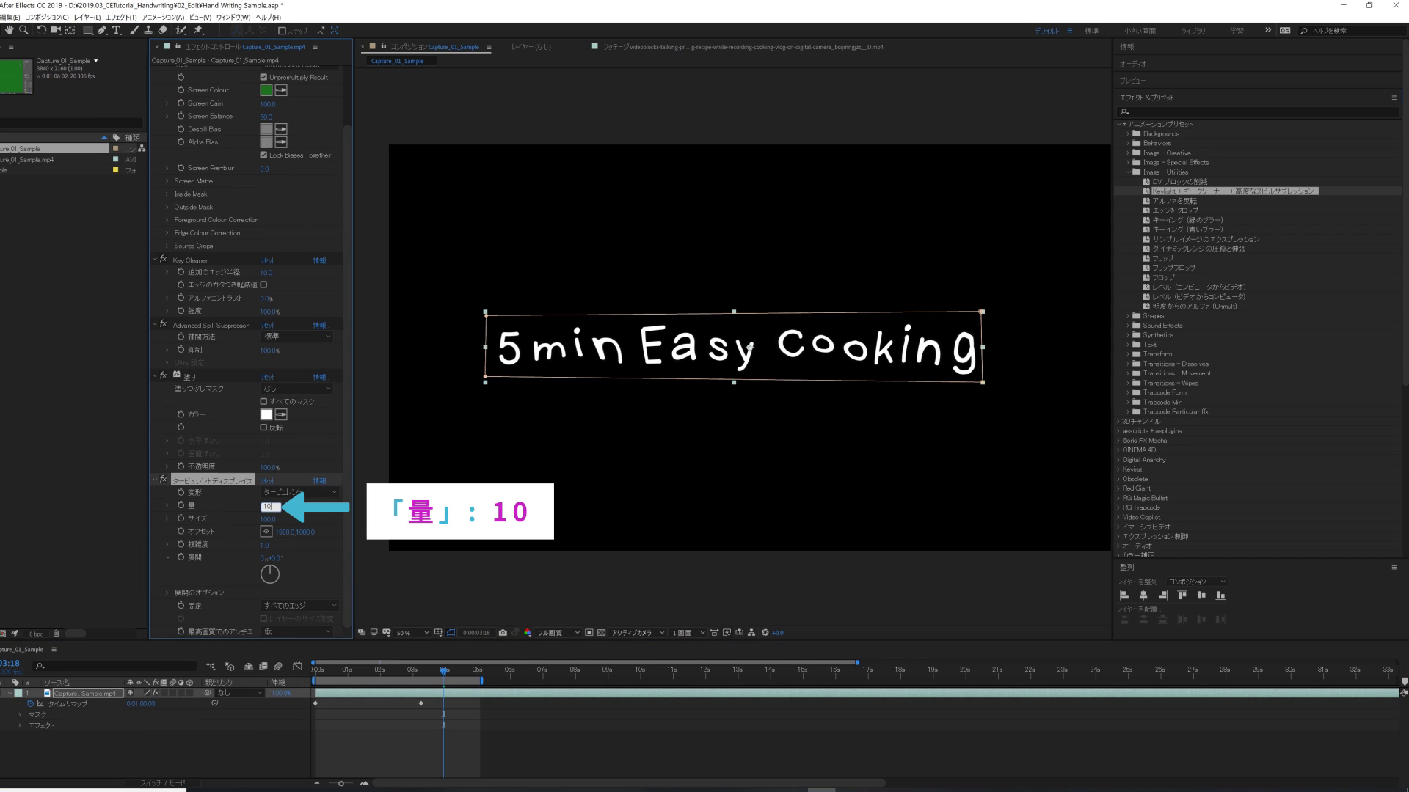
key(Return)
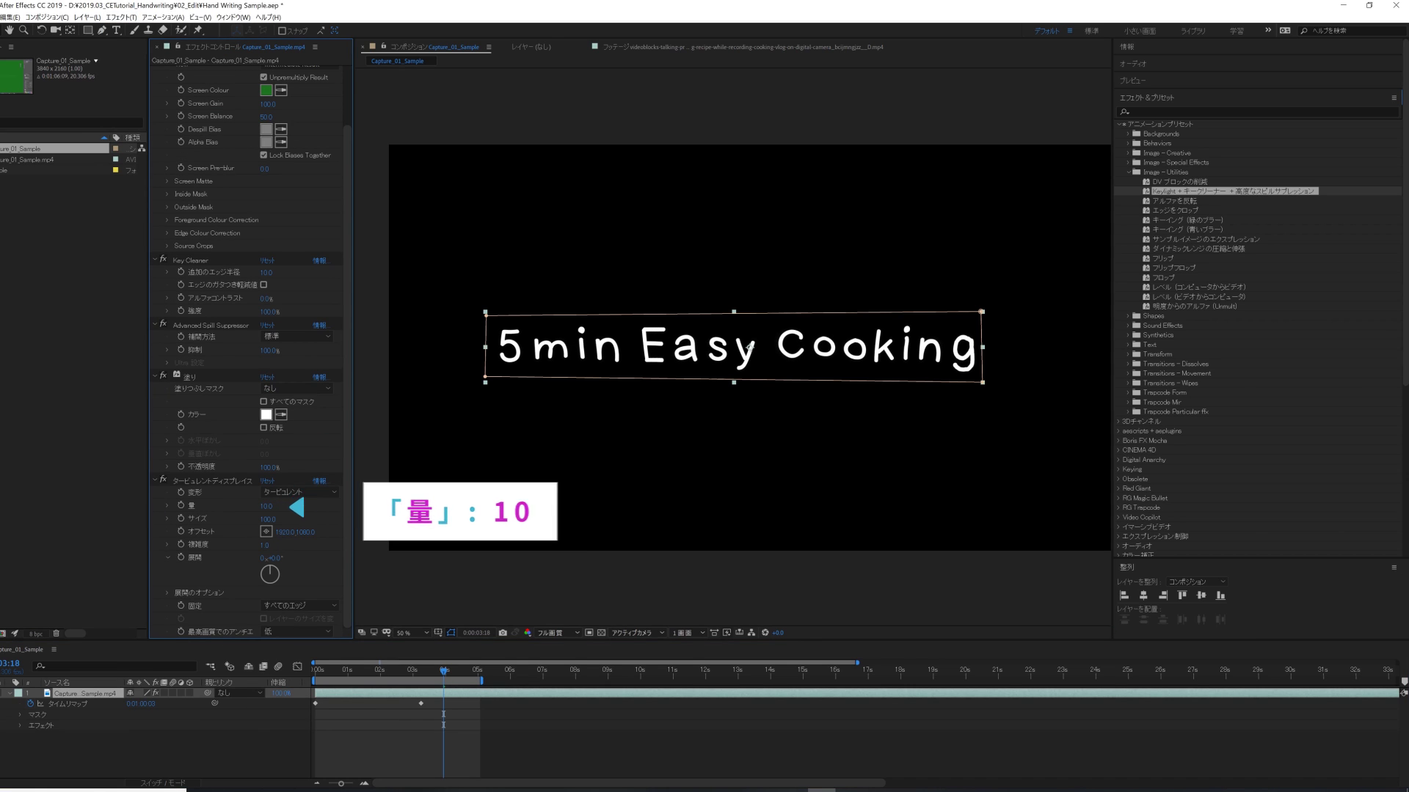
Drive the Random Seed under Evolution Options with the expression time*10
click(212, 481)
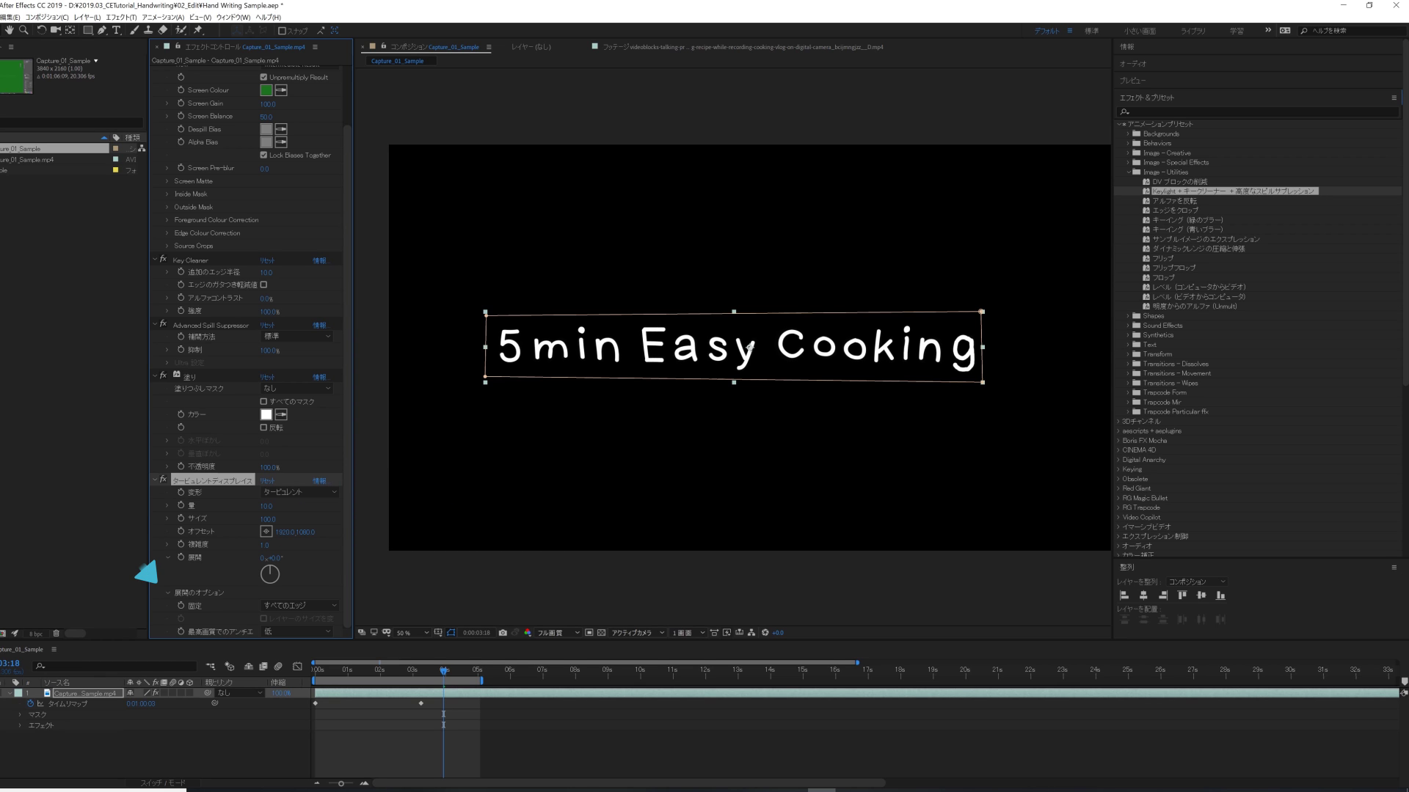
click(168, 593)
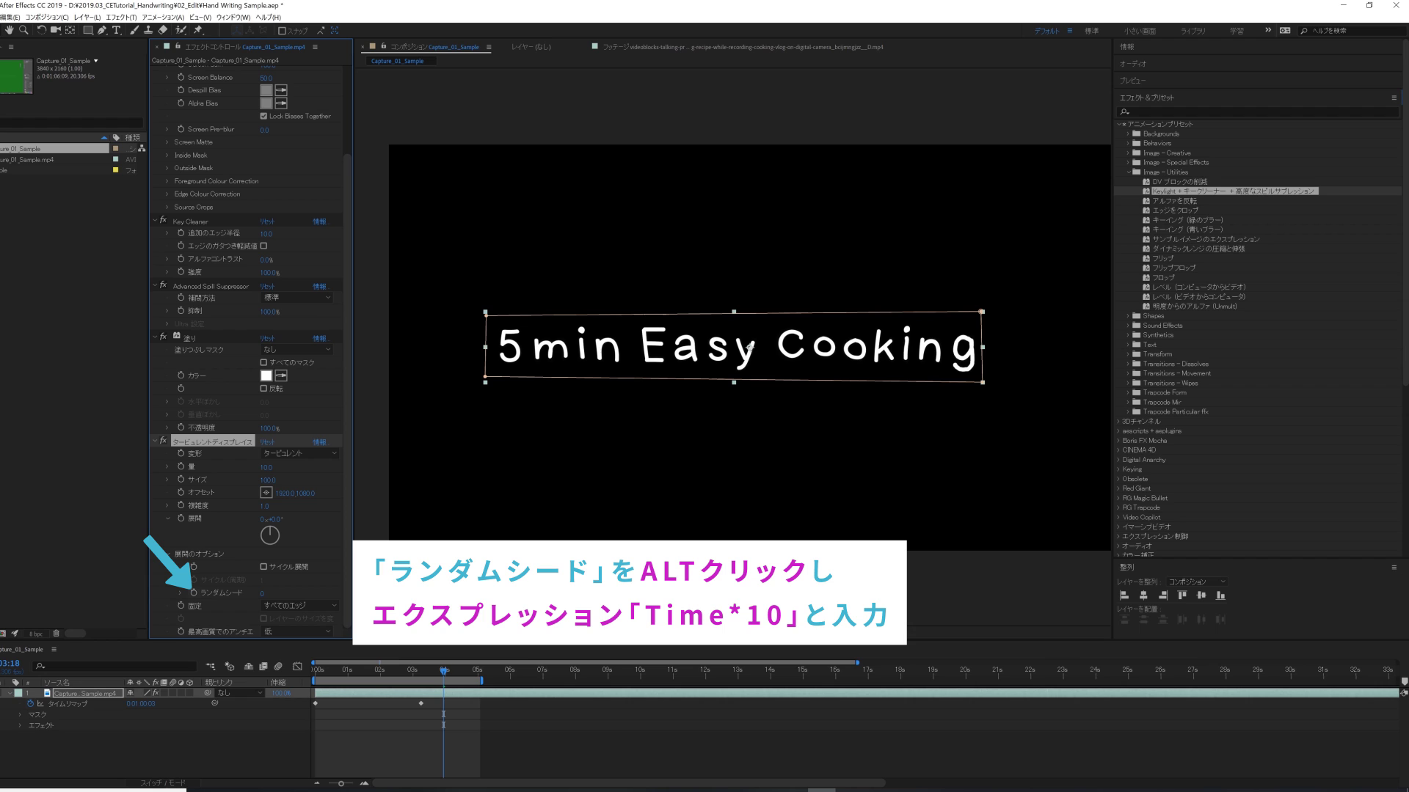
alt+click(194, 593)
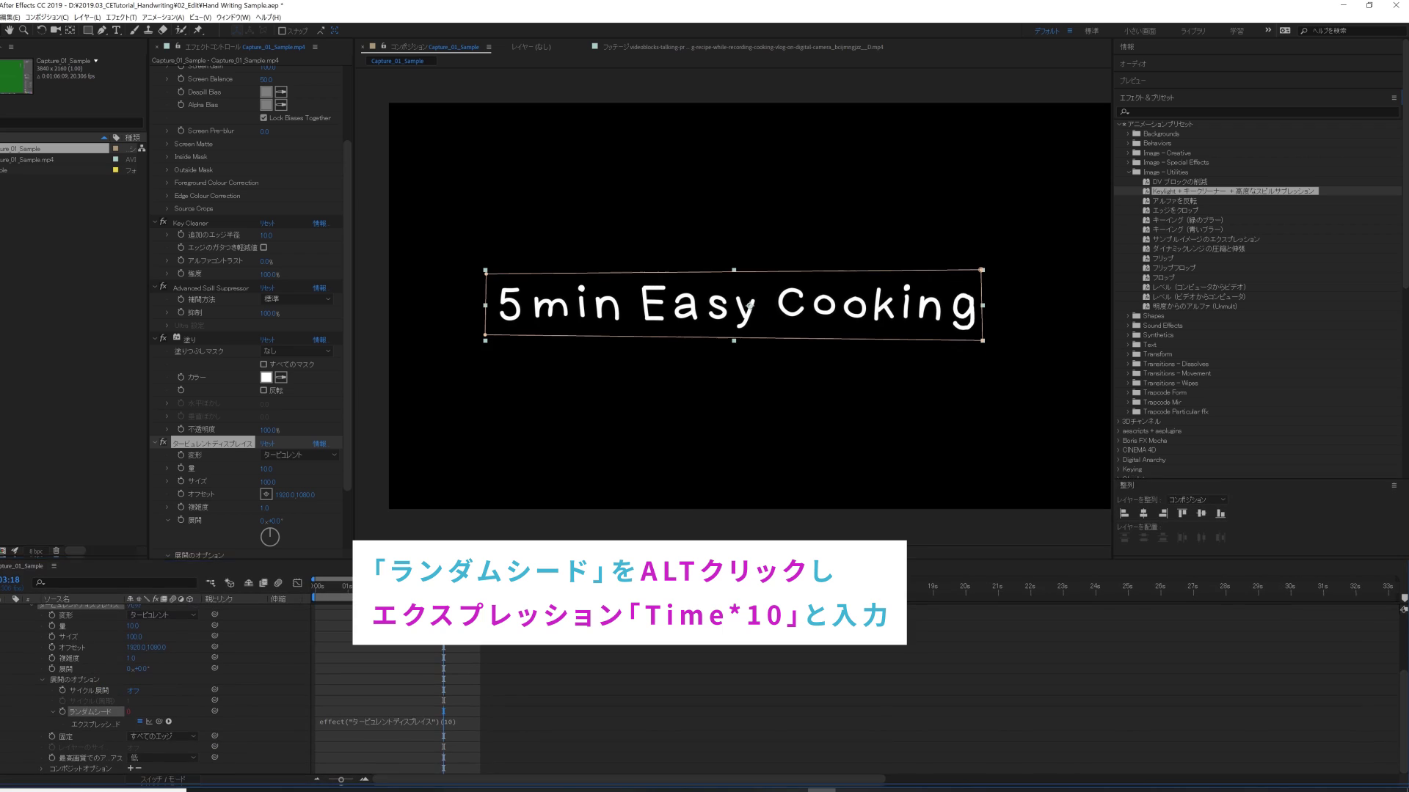
click(381, 726)
text(time*10)
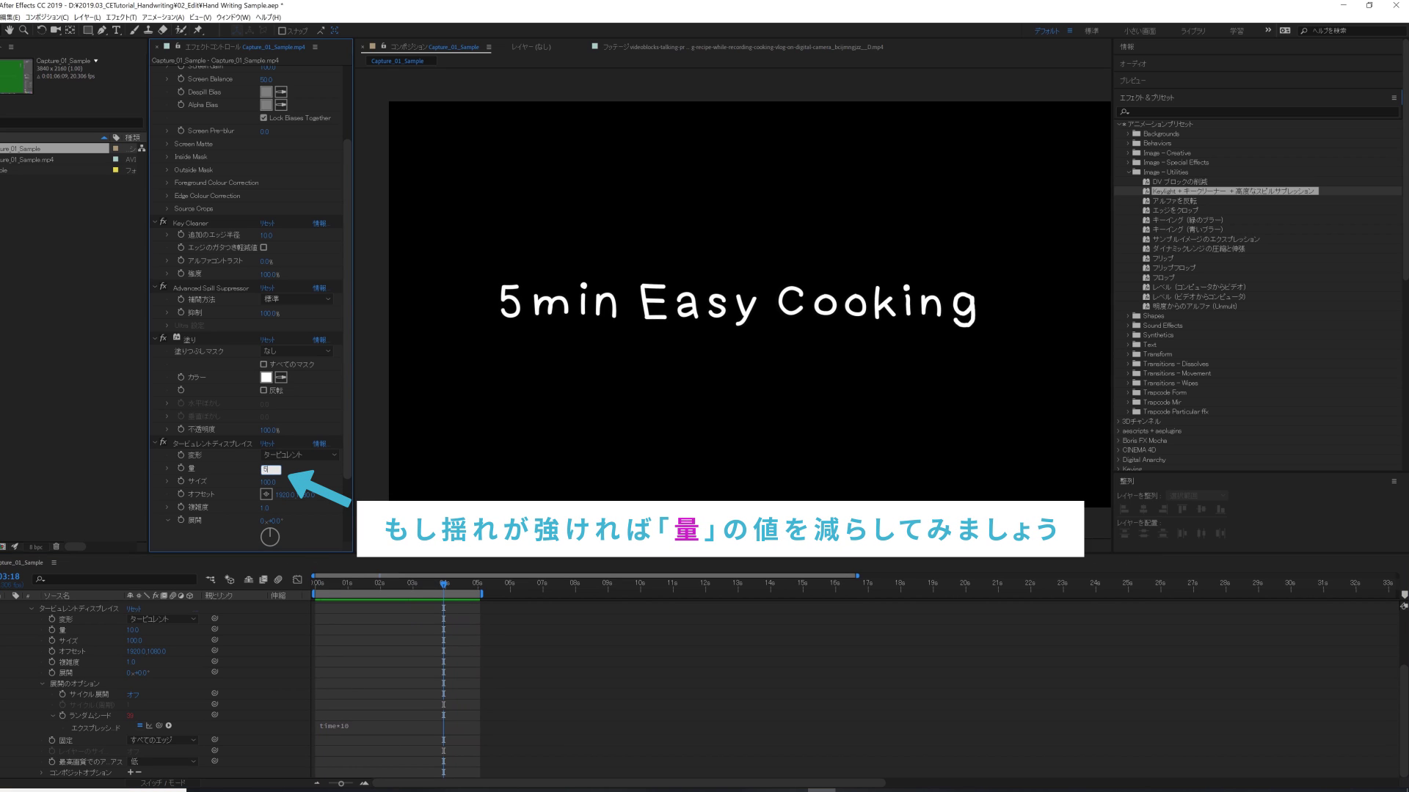
Lower the Turbulent Displace Amount to 5 and preview the animation from the start
click(748, 303)
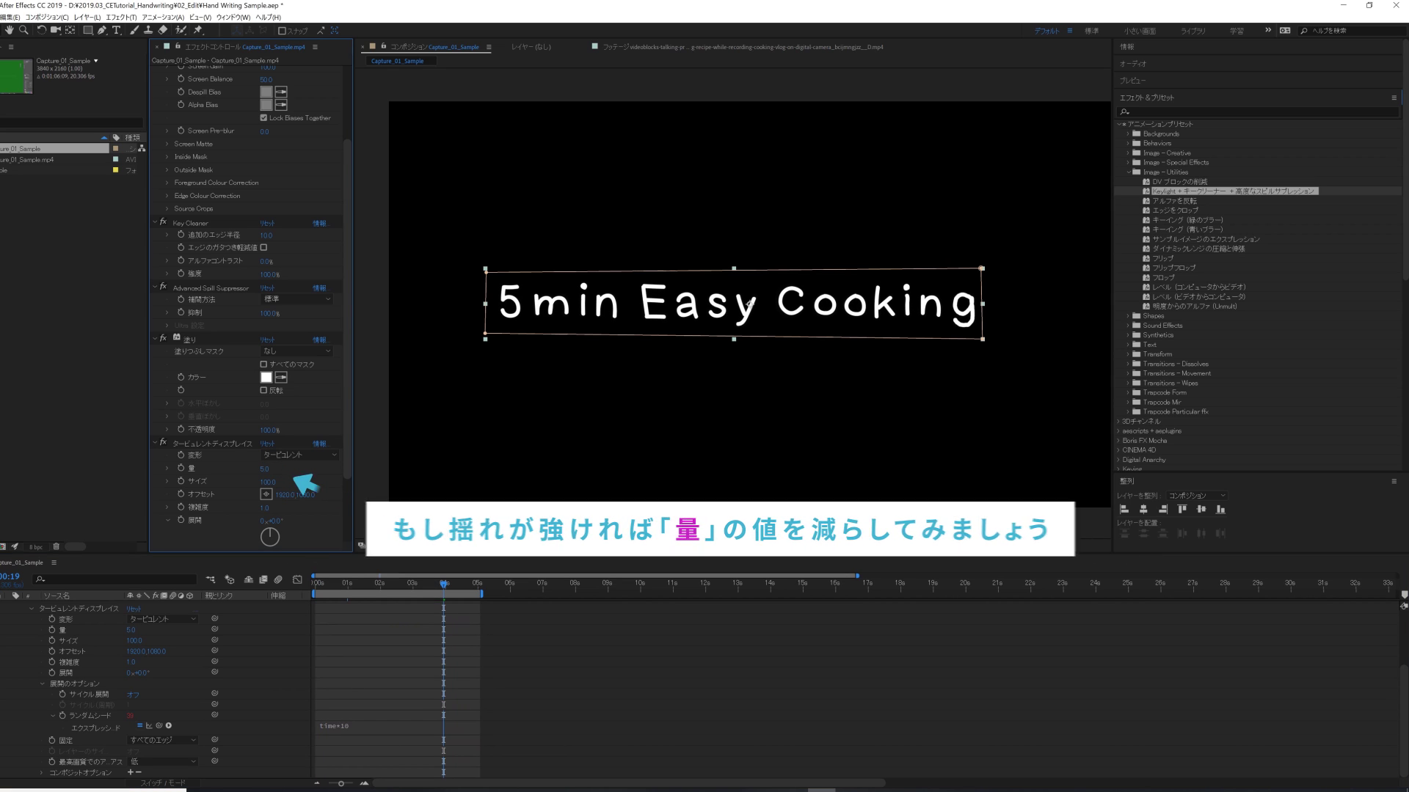
key(Home)
key(space)
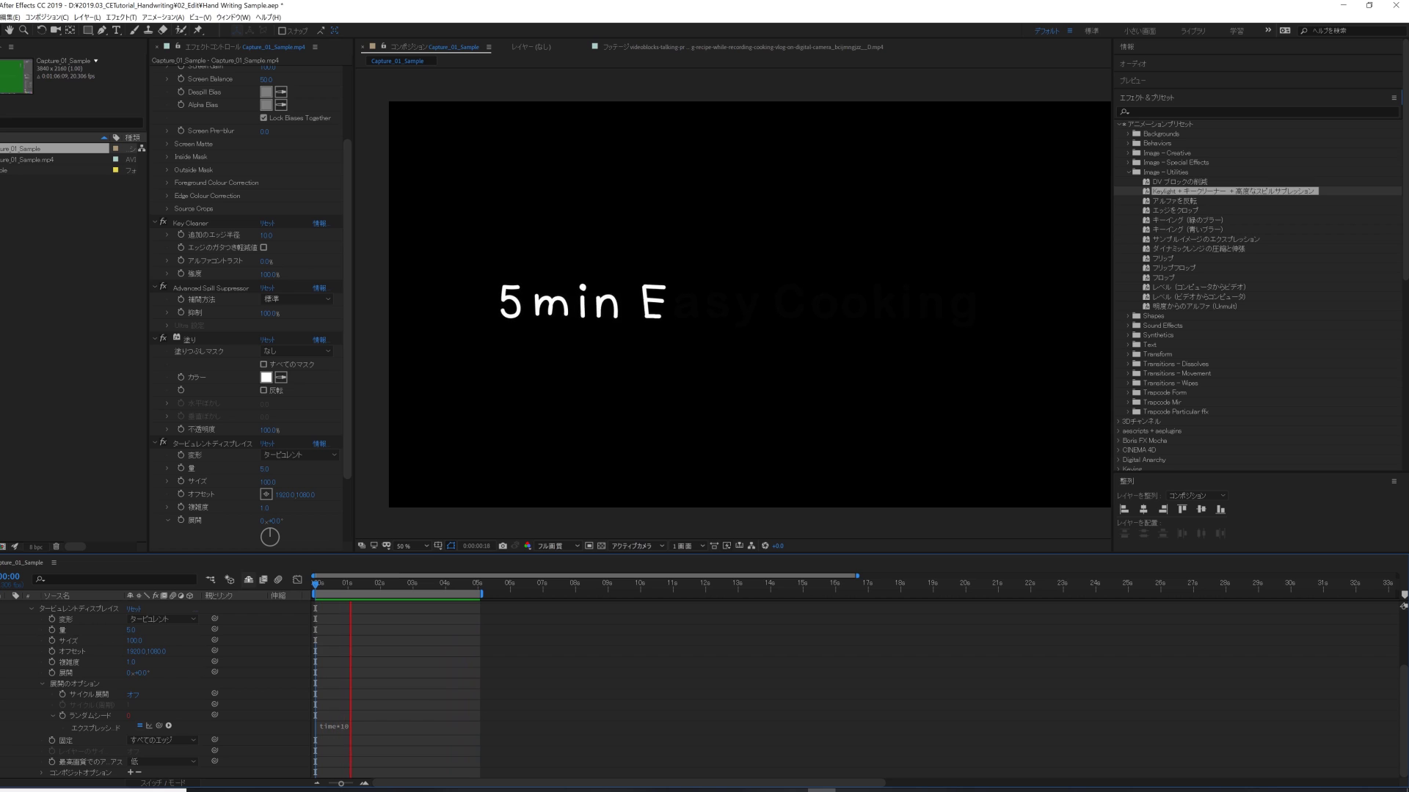